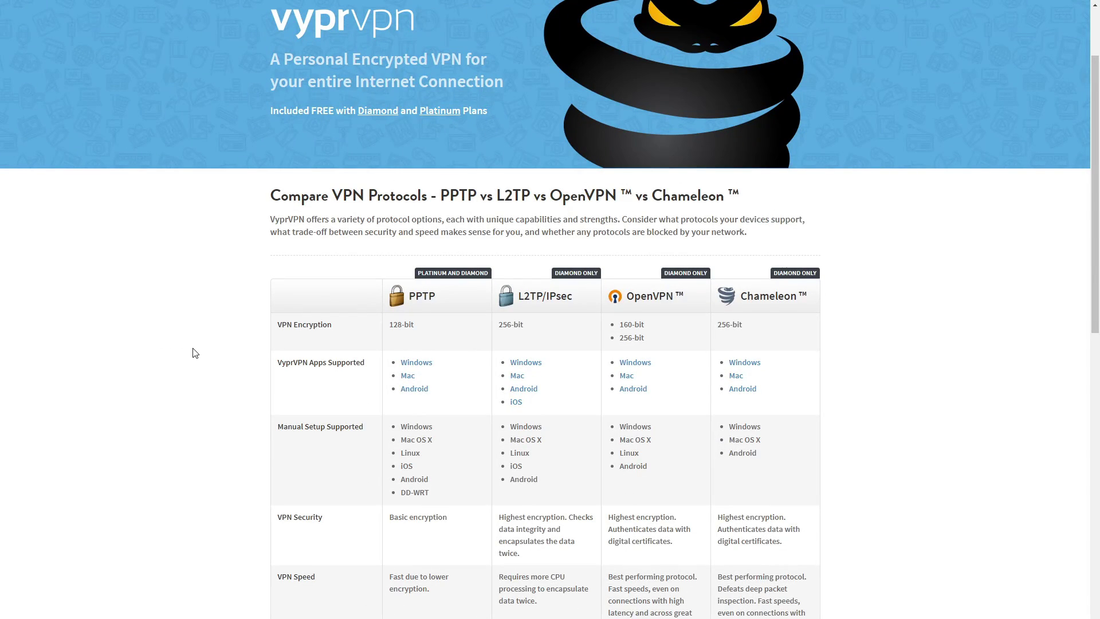
Step: Scroll the VyprVPN protocol comparison, highlighting the VPN Security, VPN Speed and OpenVPN entries
scroll(196, 161, "down", 1)
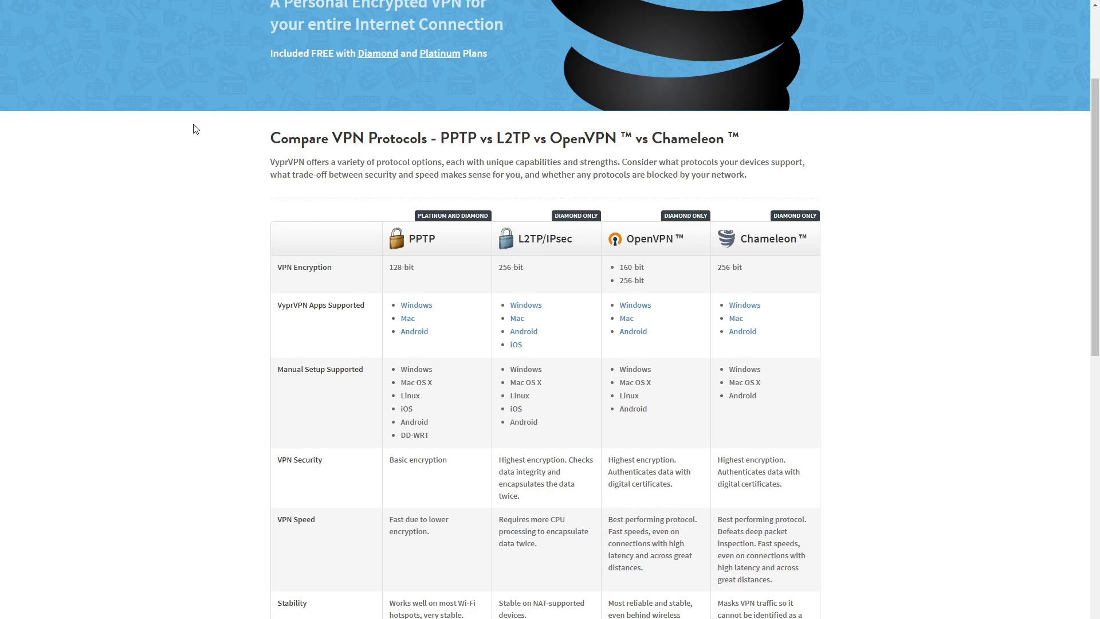
scroll(186, 149, "down", 1)
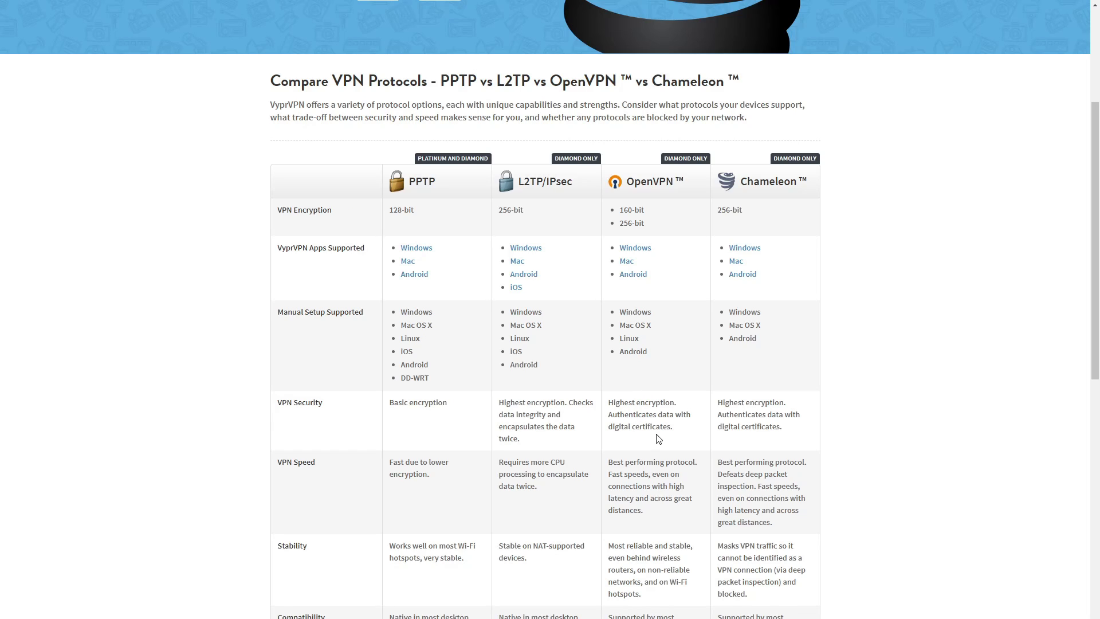
triple_click(310, 403)
left_click(337, 411)
left_click_drag(325, 465, 287, 463)
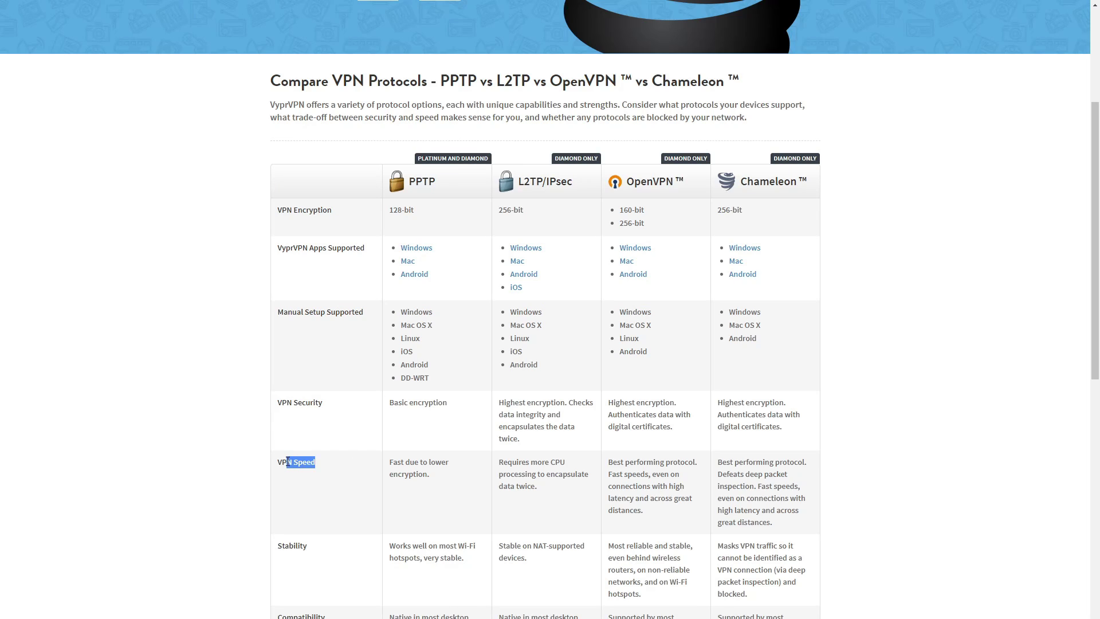
left_click(434, 481)
left_click_drag(684, 182, 604, 185)
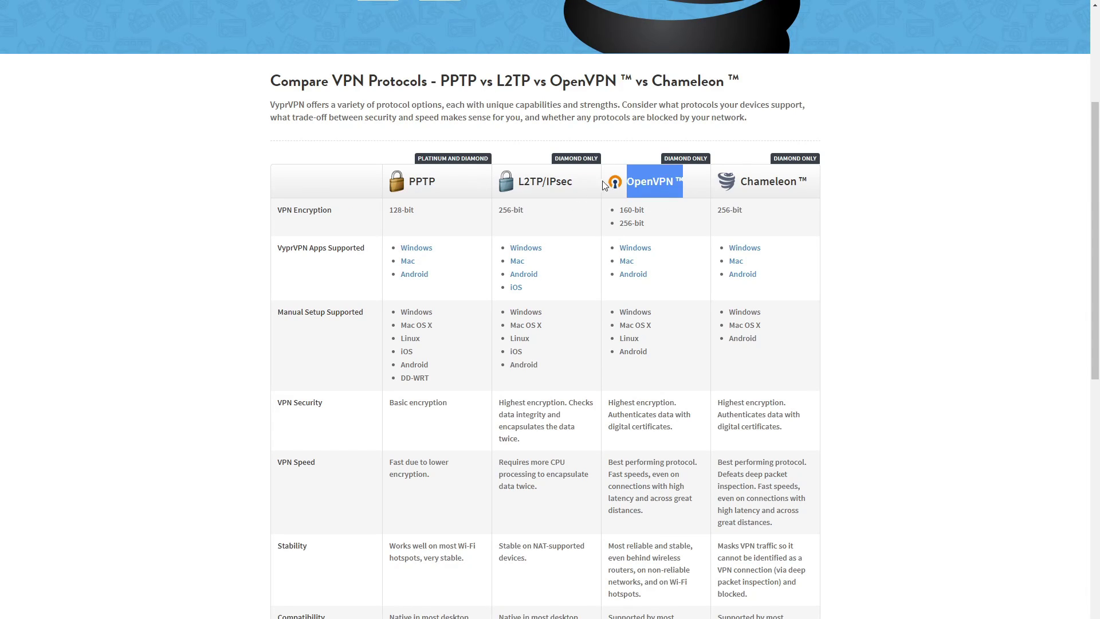
left_click(69, 246)
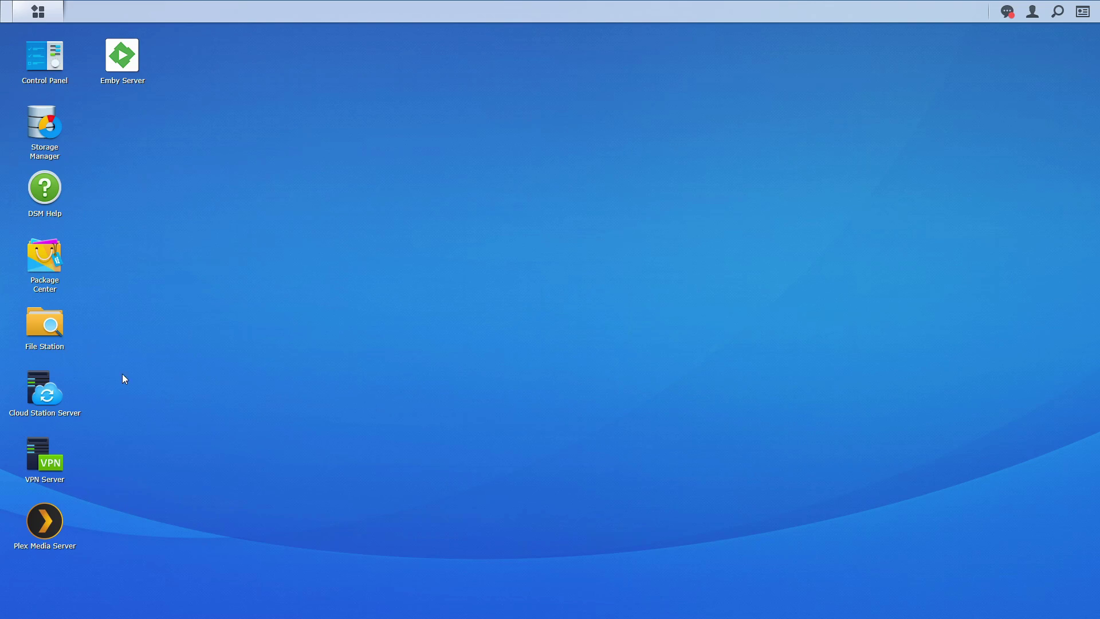
Step: Search Package Center for 'vpn' to confirm VPN Server is installed, then launch VPN Server
left_click(54, 266)
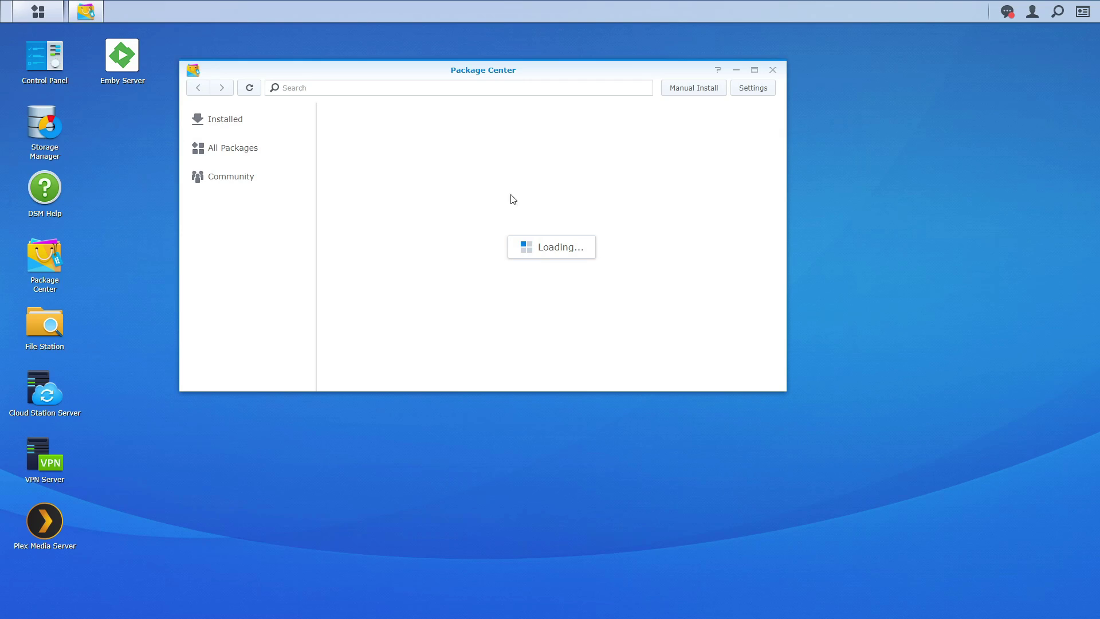
left_click(589, 88)
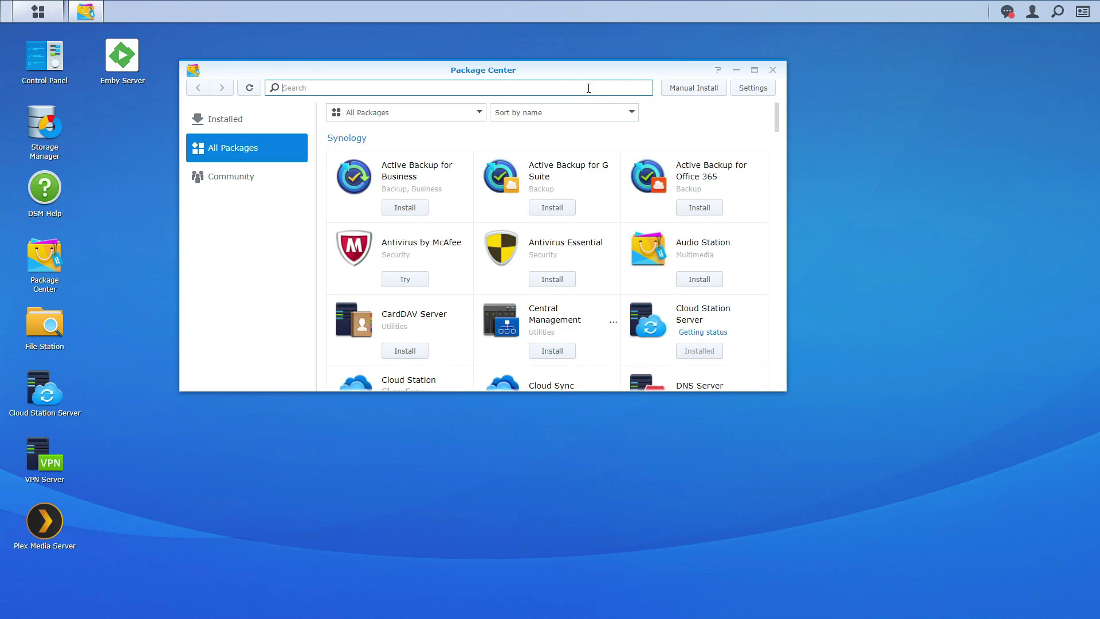
type("vpn")
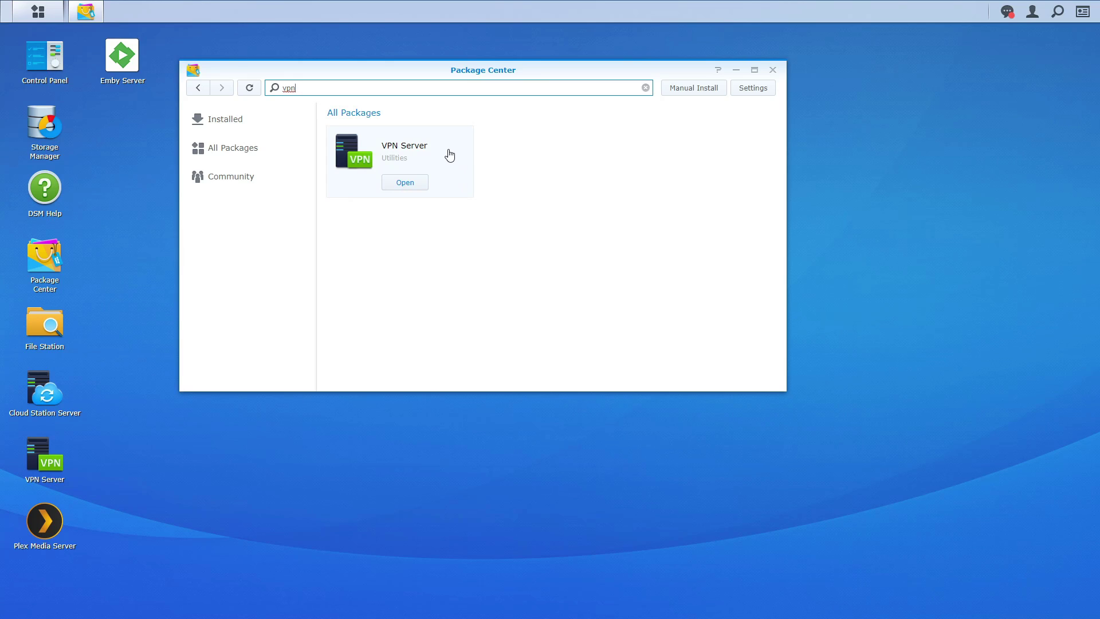
left_click(773, 68)
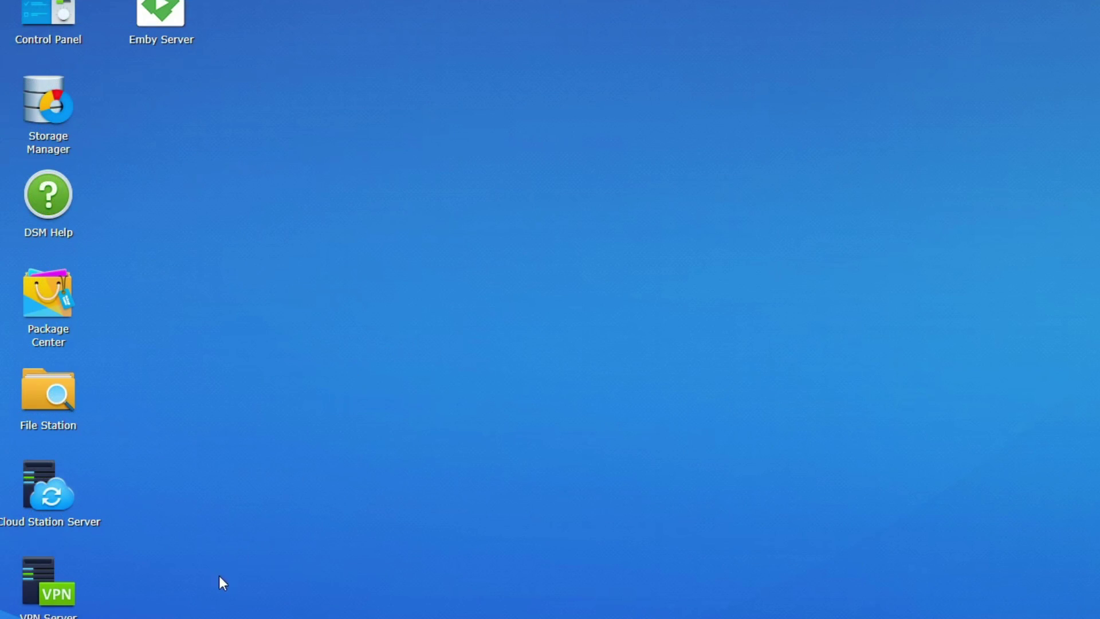
left_click(40, 579)
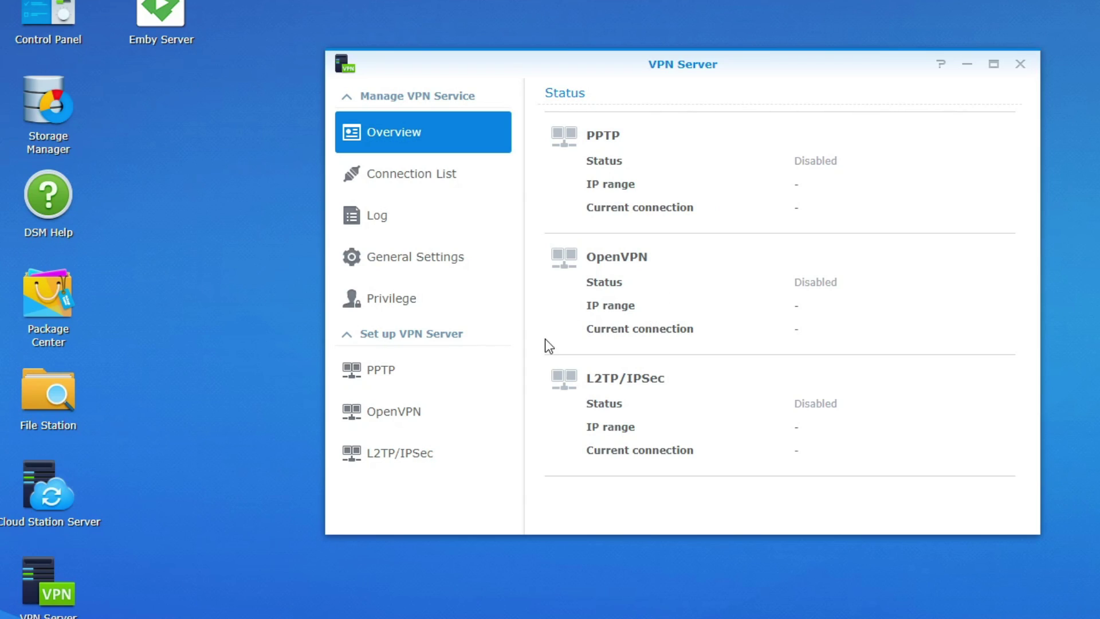
Step: Enable the OpenVPN server, keeping maximum connections at 5
left_click(384, 414)
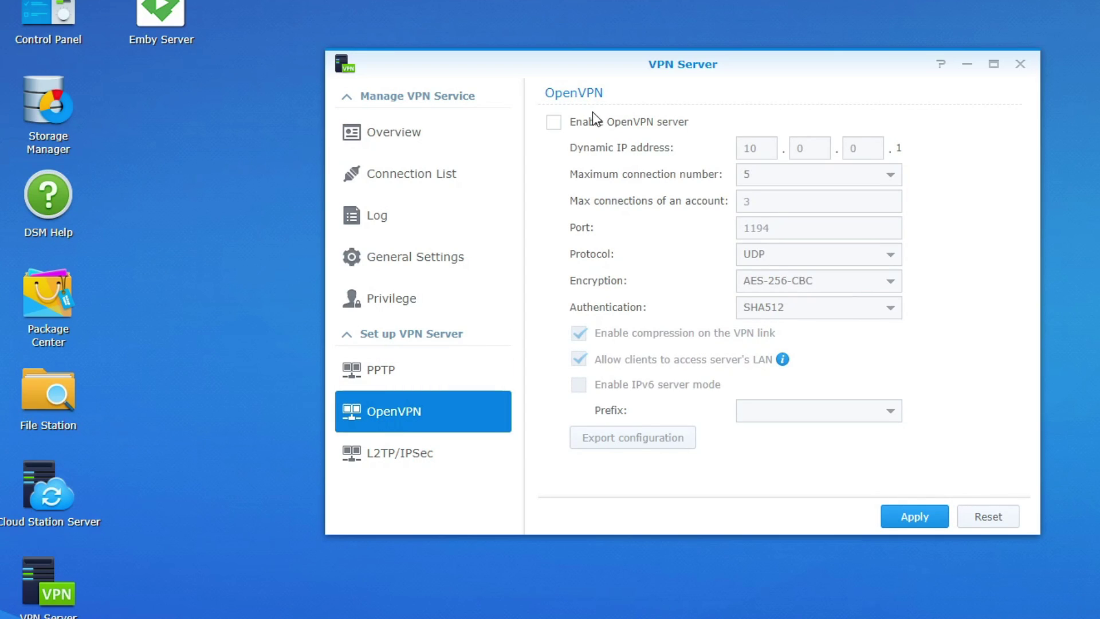
left_click(553, 123)
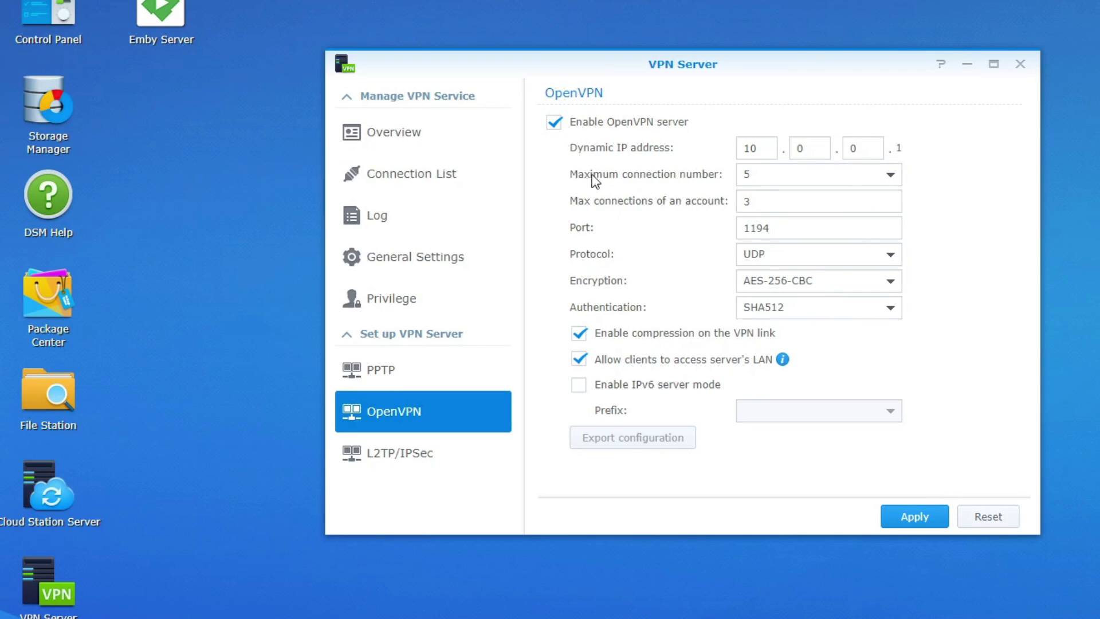
left_click(885, 176)
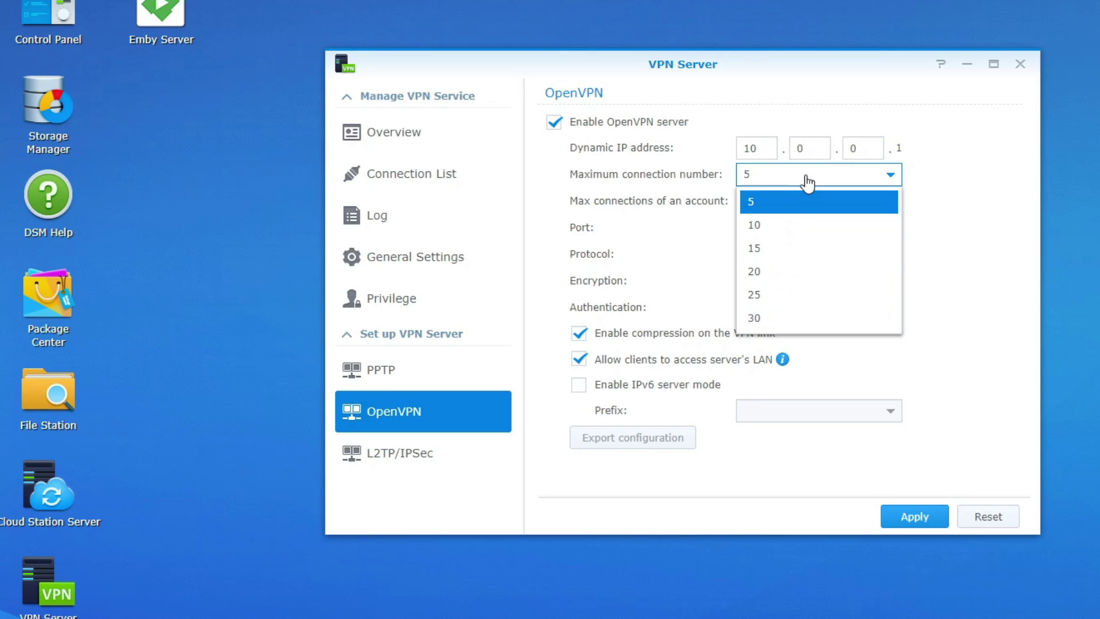
left_click(807, 181)
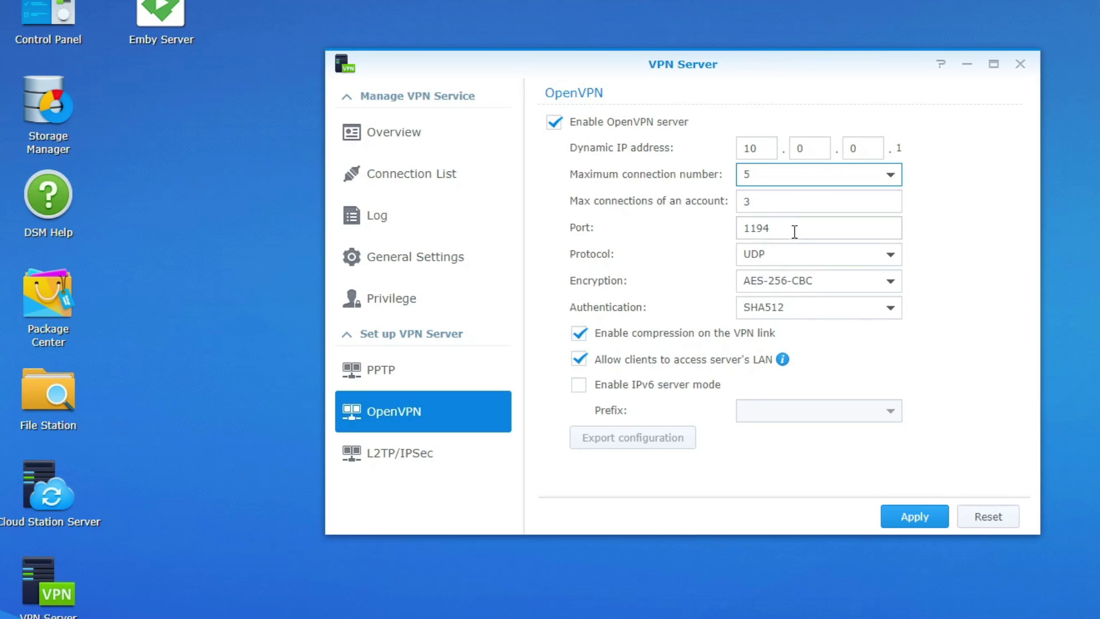
Step: Keep AES-256-CBC as the cipher and allow clients to access the server's LAN
left_click(849, 285)
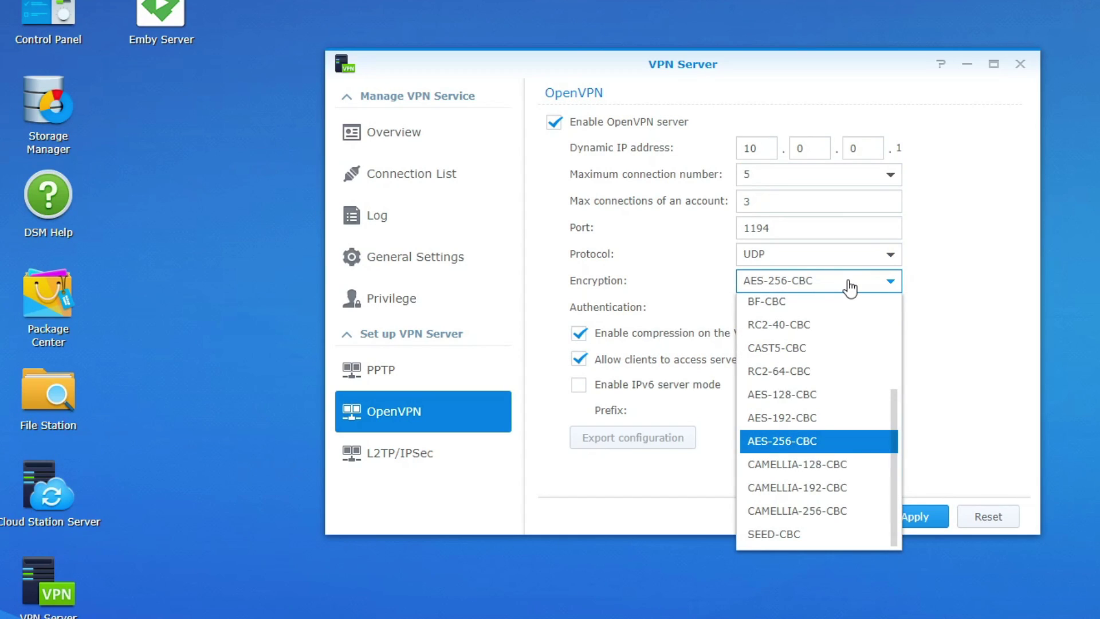
left_click(944, 284)
left_click(585, 359)
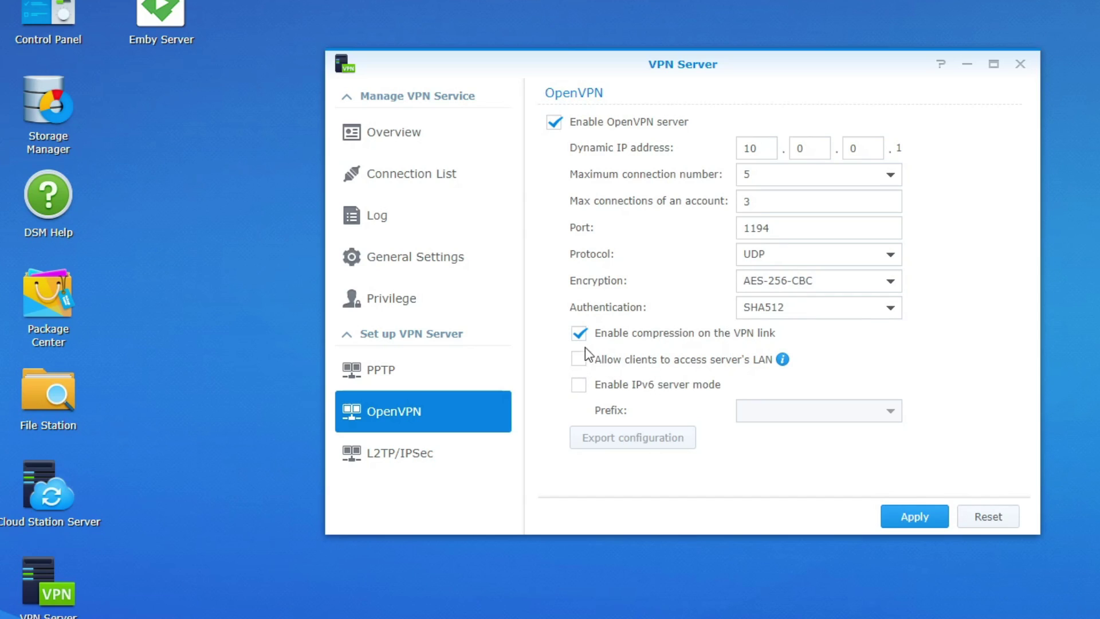
left_click(579, 360)
left_click(601, 363)
Step: Apply the OpenVPN settings and dismiss the UDP 1194 port-forwarding reminder
left_click(913, 523)
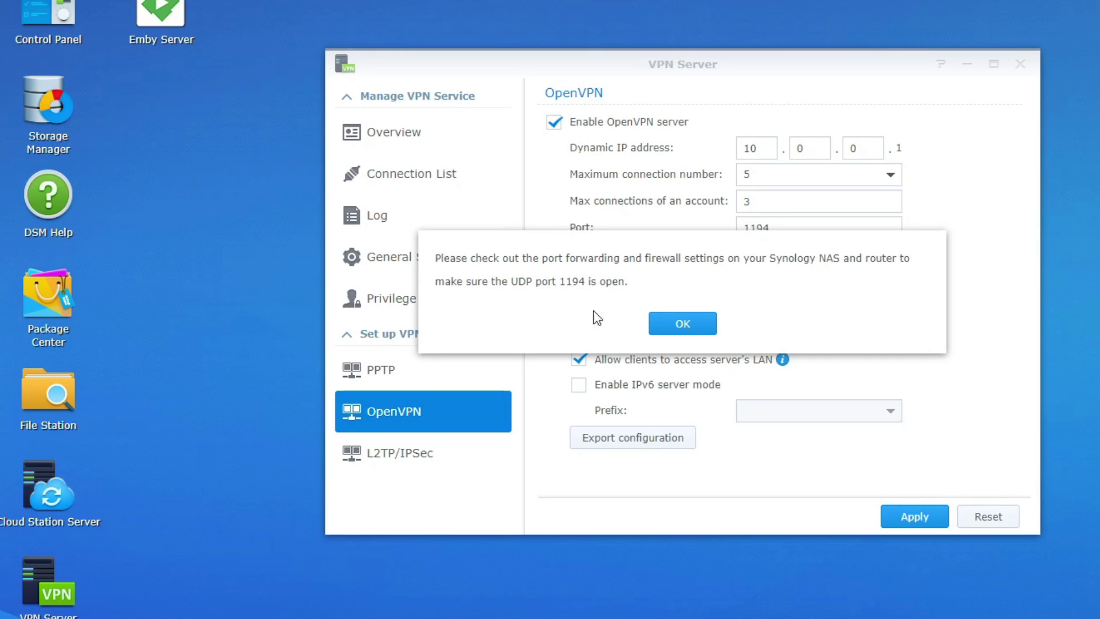
left_click(680, 325)
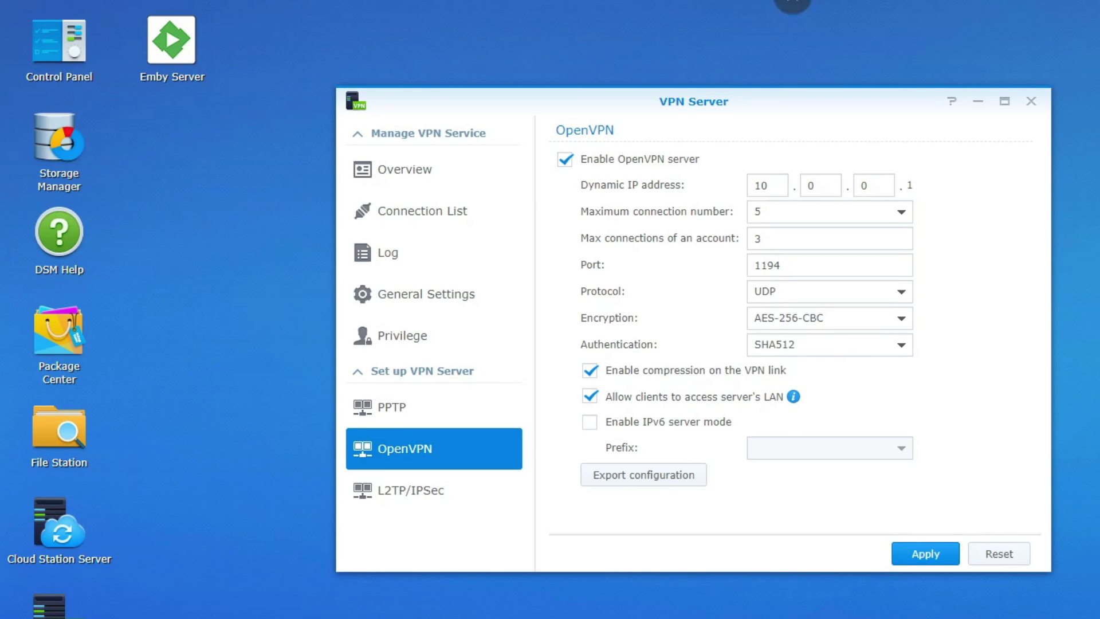
Step: Show Control Panel's External Access > Router Configuration page in the full settings view
left_click(35, 72)
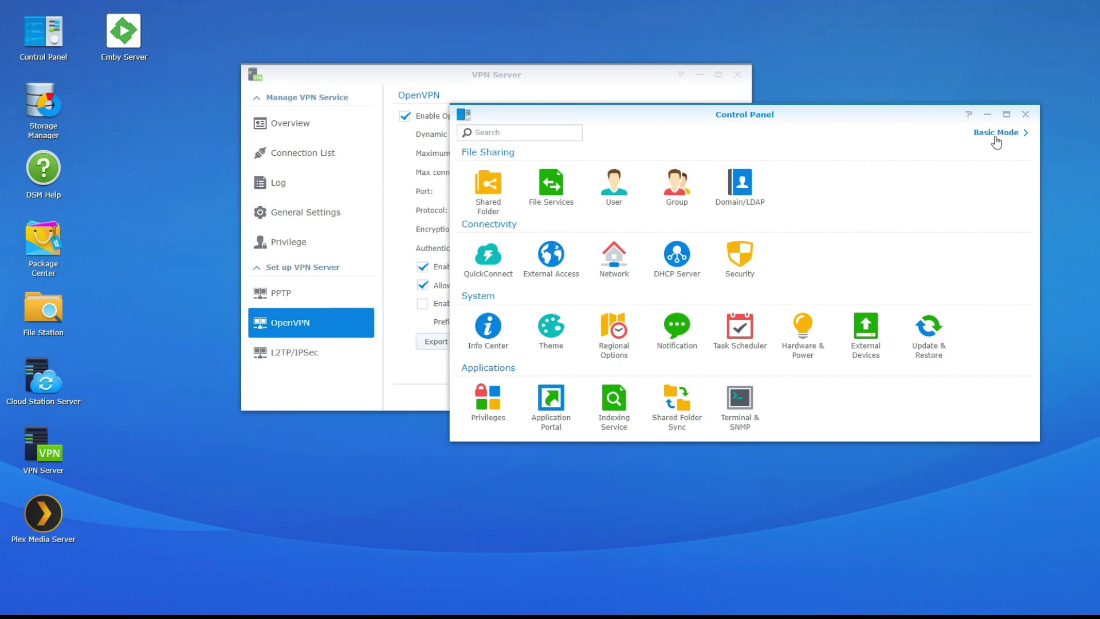
left_click(996, 137)
left_click(996, 138)
left_click(995, 138)
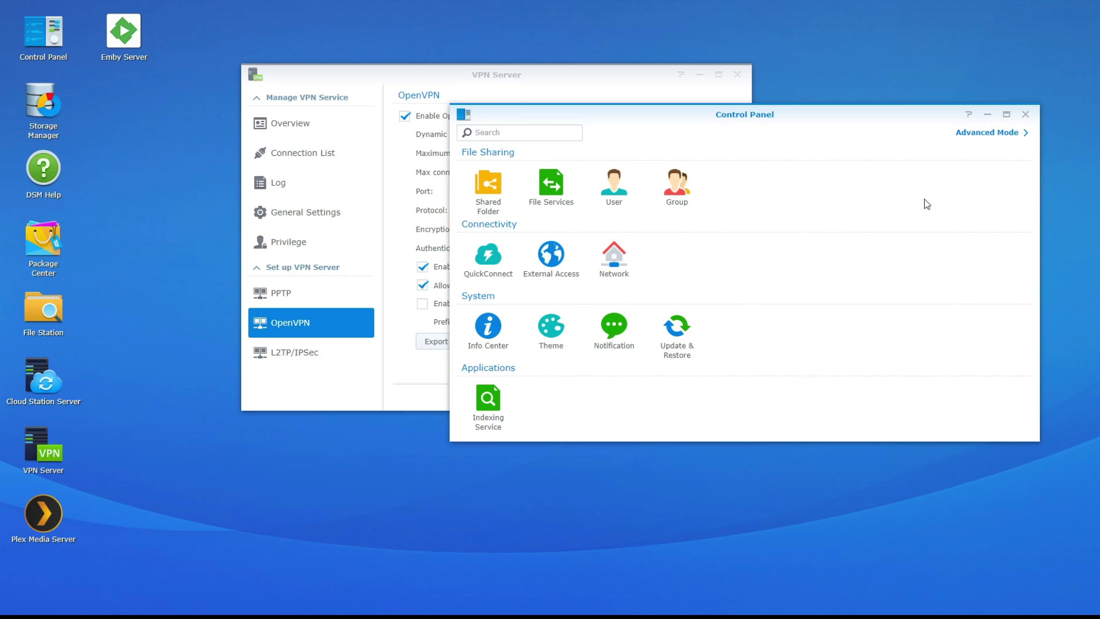
left_click(1002, 133)
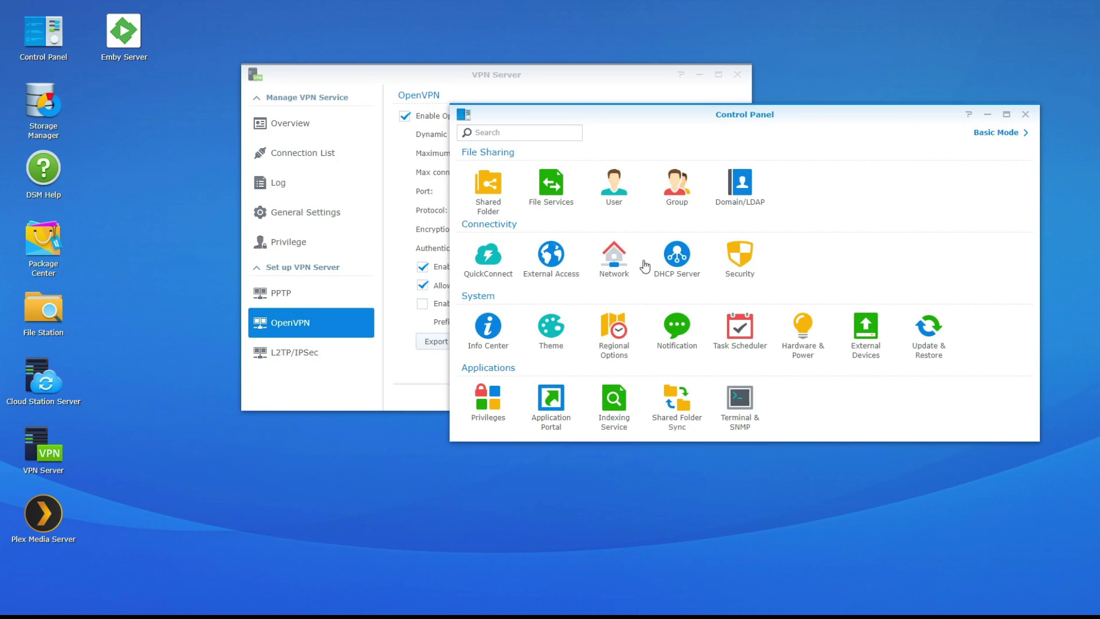
left_click(554, 265)
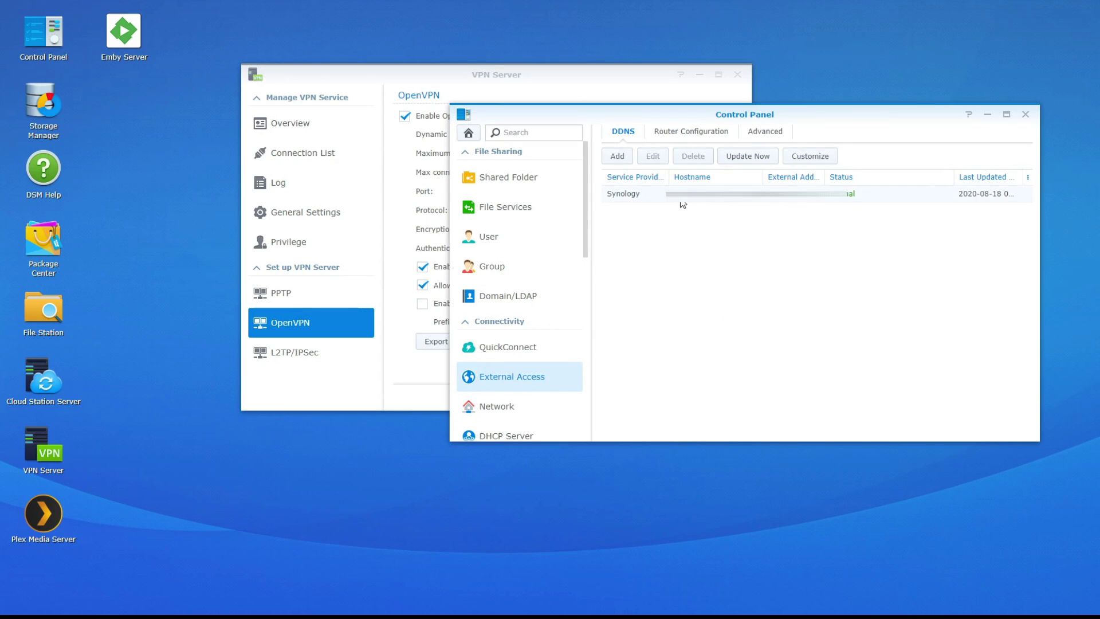
left_click(689, 136)
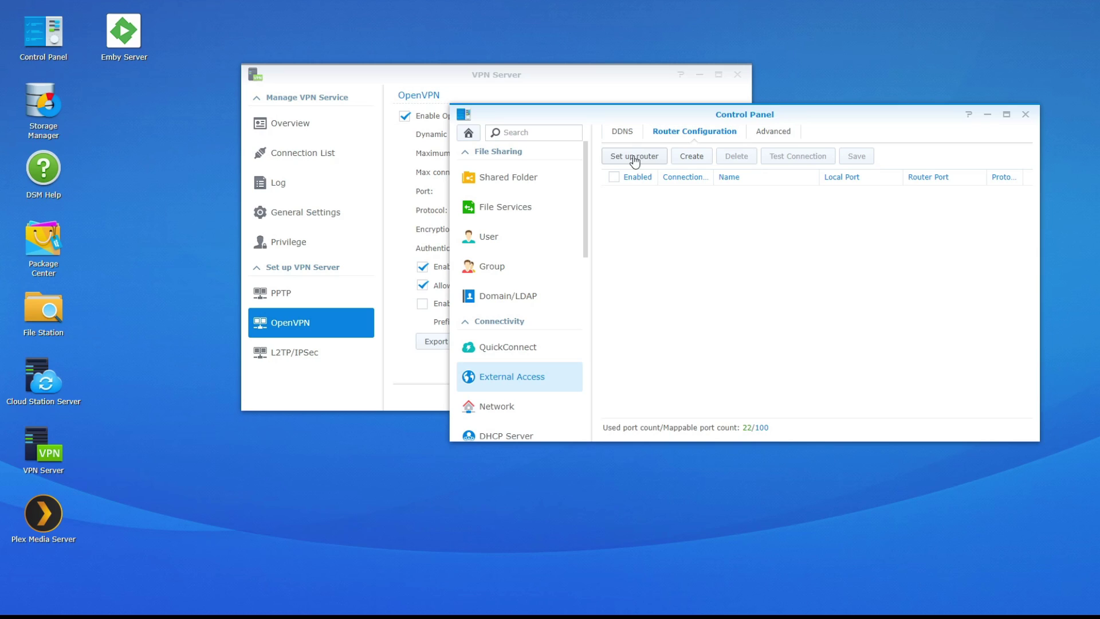
Step: Run the router setup wizard and apply the detected UPnP router configuration
left_click(633, 159)
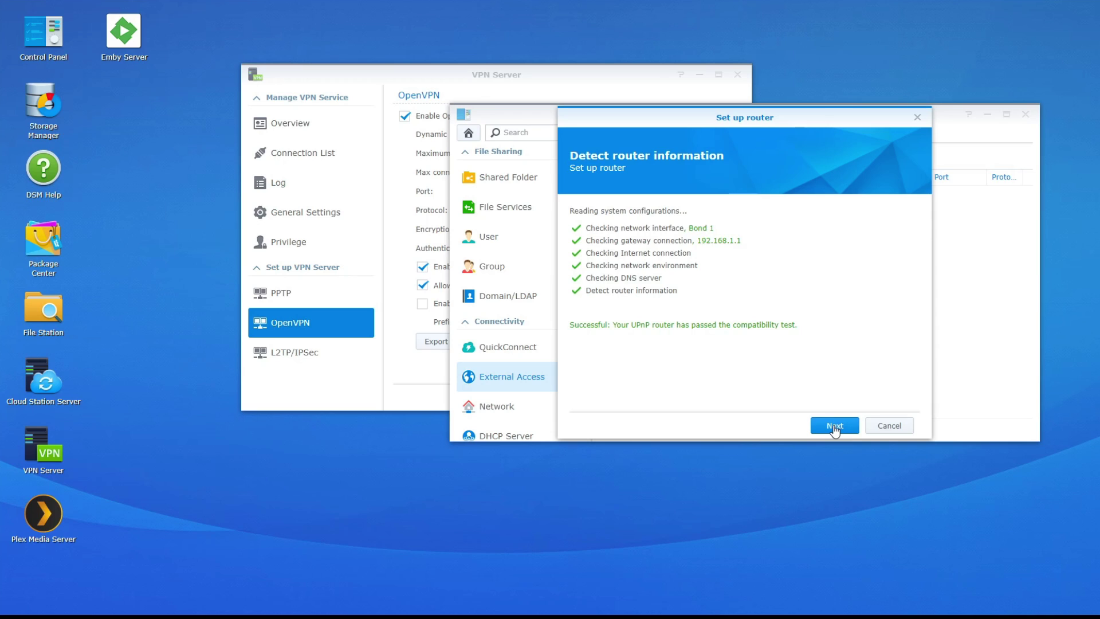
left_click(835, 426)
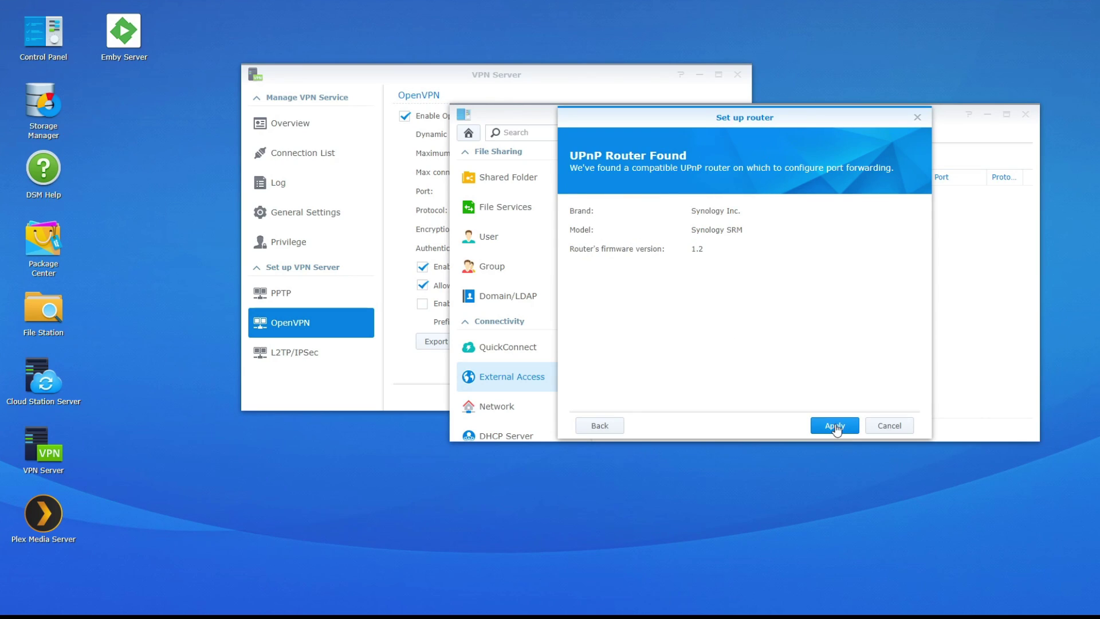
left_click(835, 425)
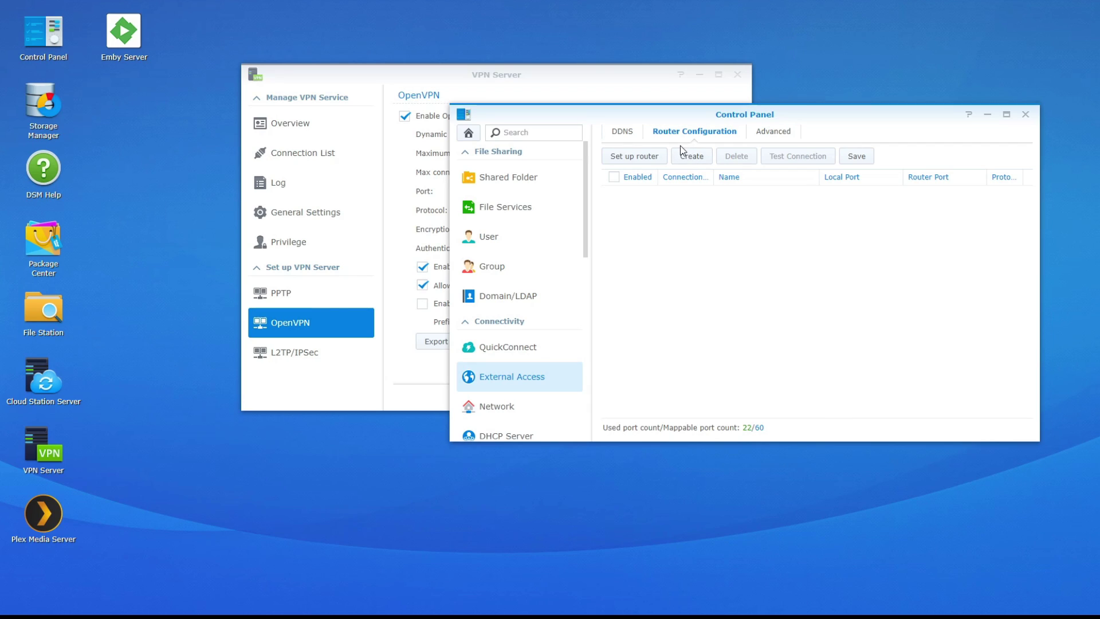
Step: Arrange Control Panel and VPN Server side by side and start a custom-port forwarding rule
left_click_drag(678, 114, 758, 99)
left_click_drag(490, 80, 254, 127)
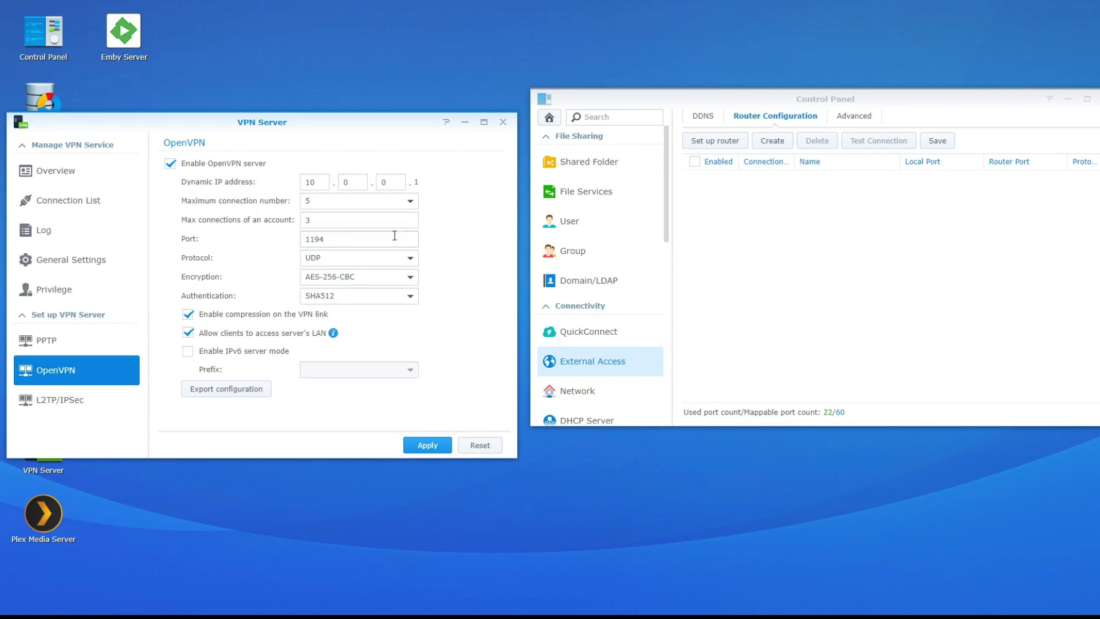
left_click(850, 298)
left_click(773, 141)
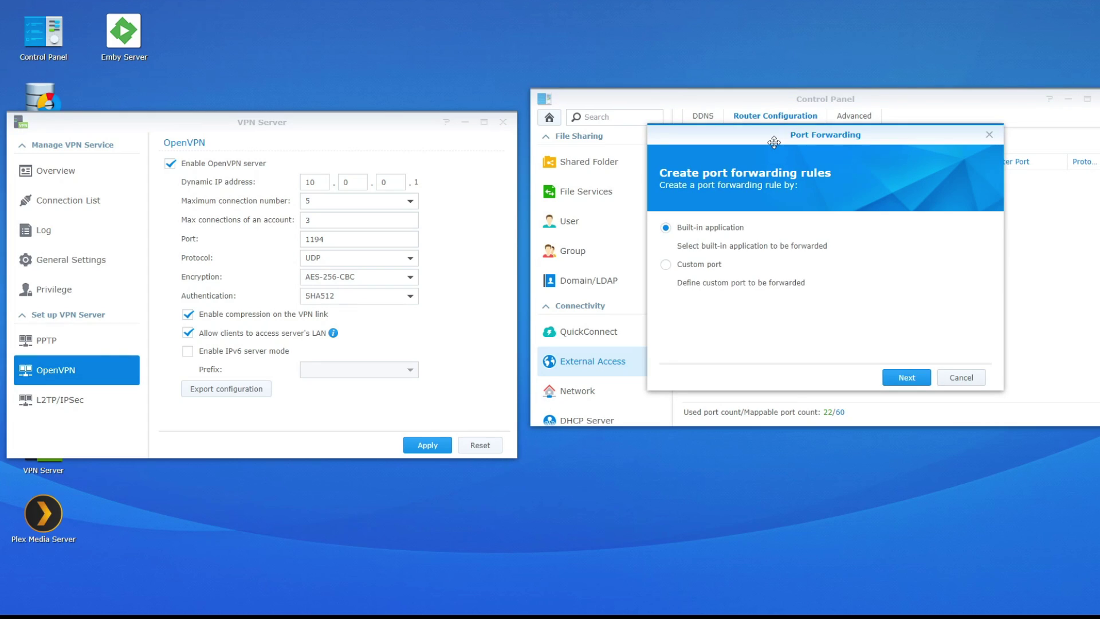
left_click(665, 264)
left_click(906, 377)
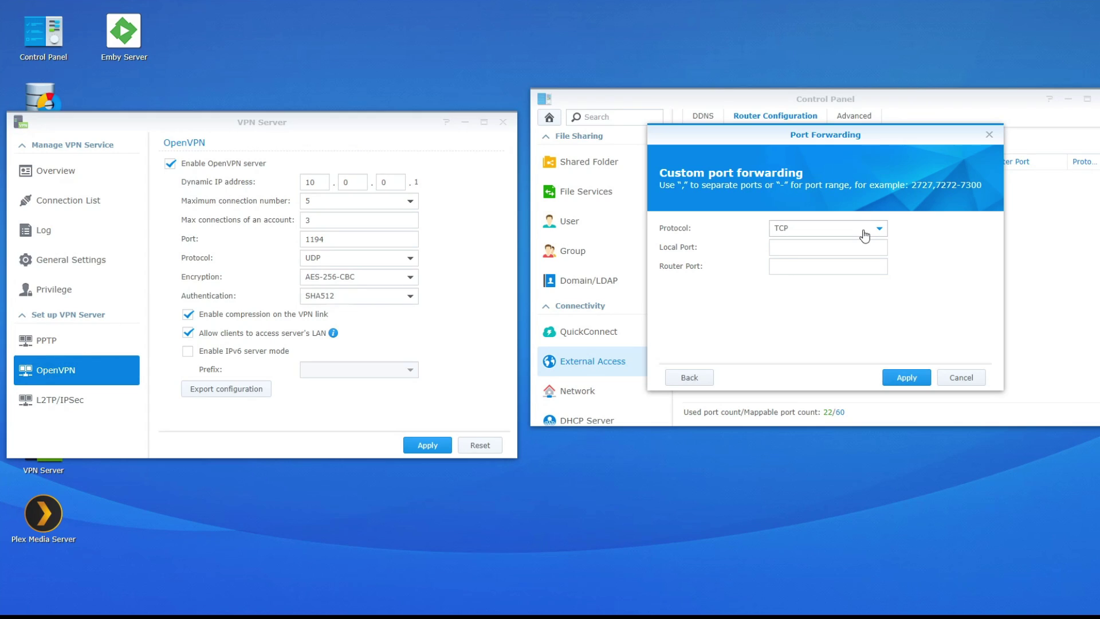
Step: Forward UDP local and router port 1194, then save the rules to the router
left_click(864, 235)
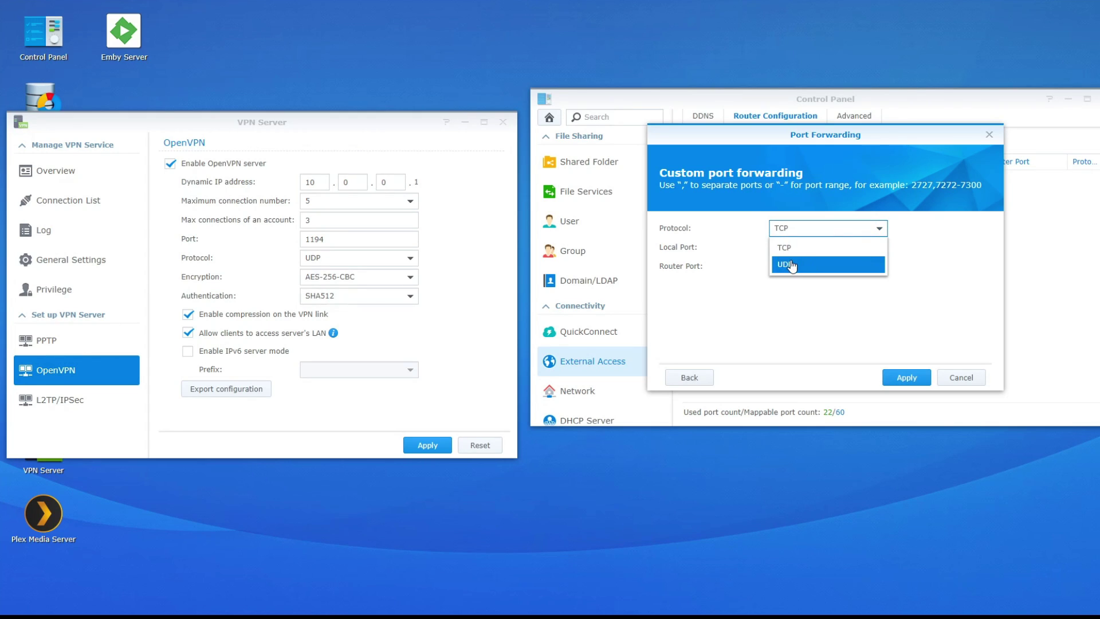
left_click(791, 265)
left_click(799, 245)
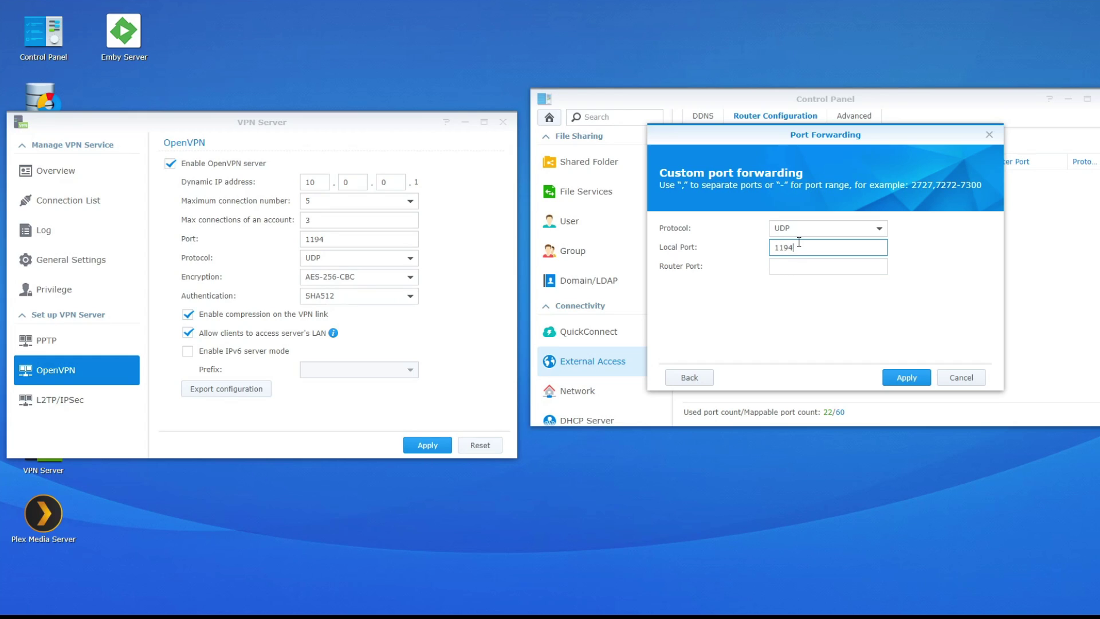
type("1194")
left_click(838, 266)
type("1194")
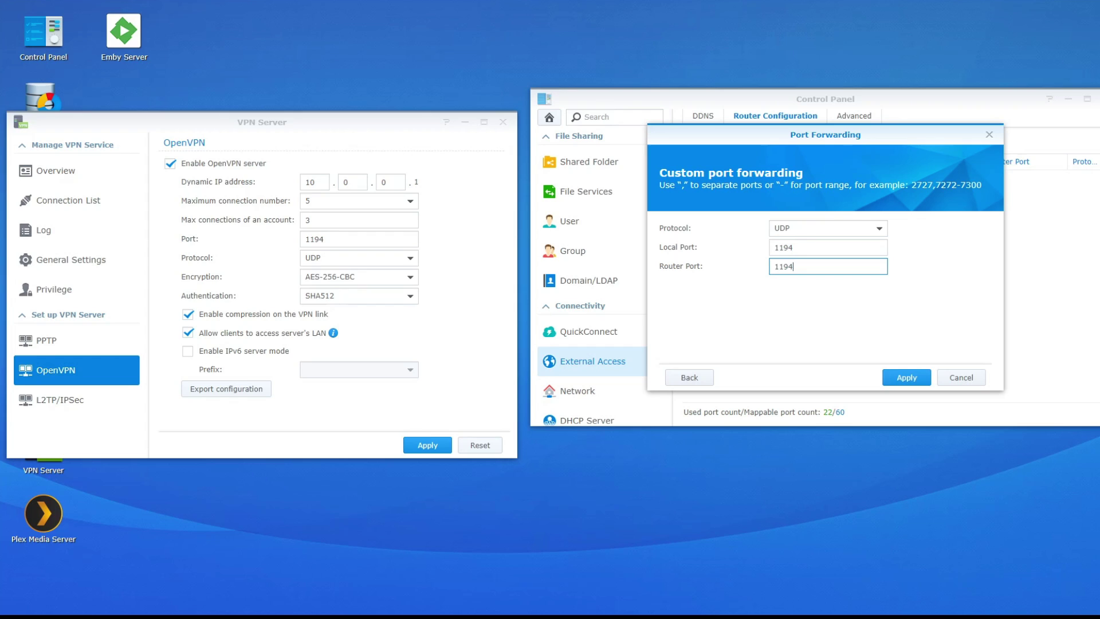
left_click(909, 380)
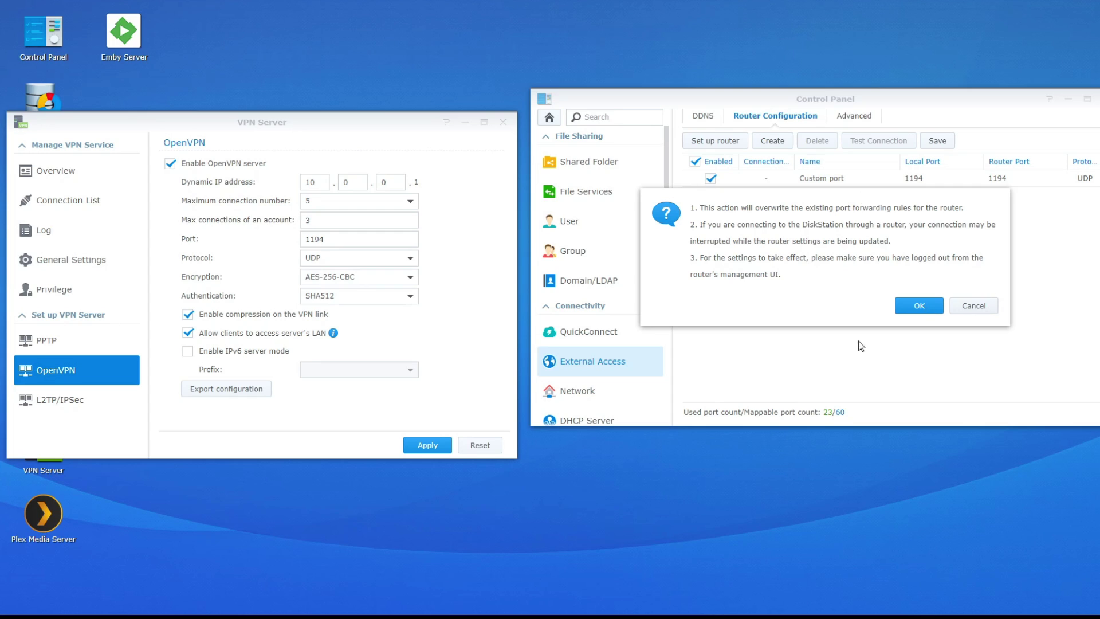
left_click(916, 305)
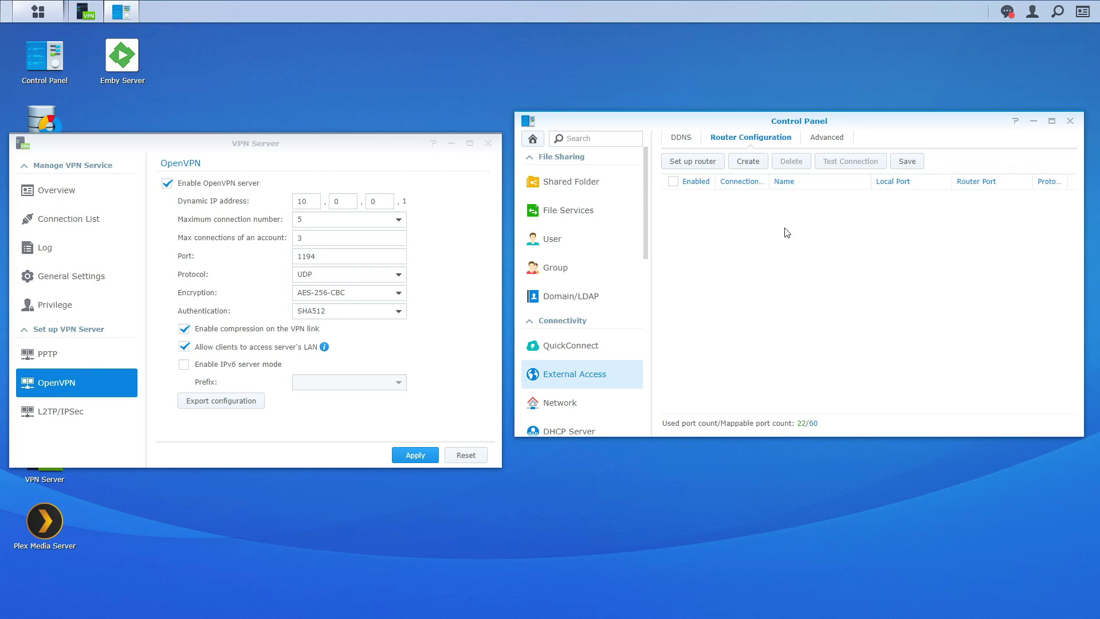
Step: Create a built-in application forwarding rule and tick VPN Server on UDP 1194
left_click(746, 164)
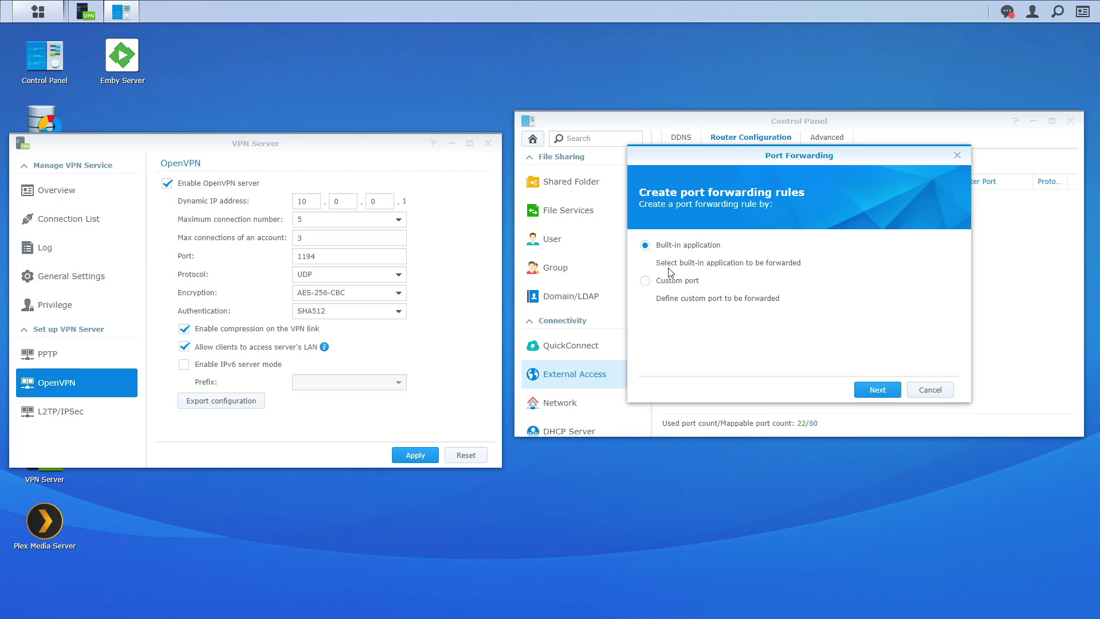
left_click(878, 390)
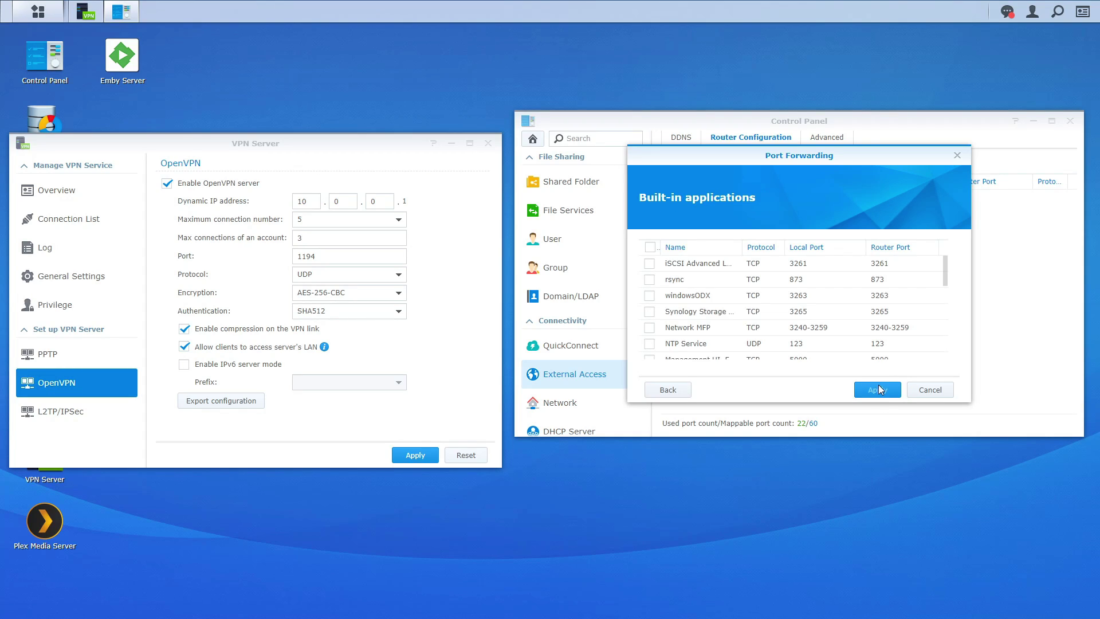
scroll(894, 318, "down", 5)
scroll(888, 317, "down", 1)
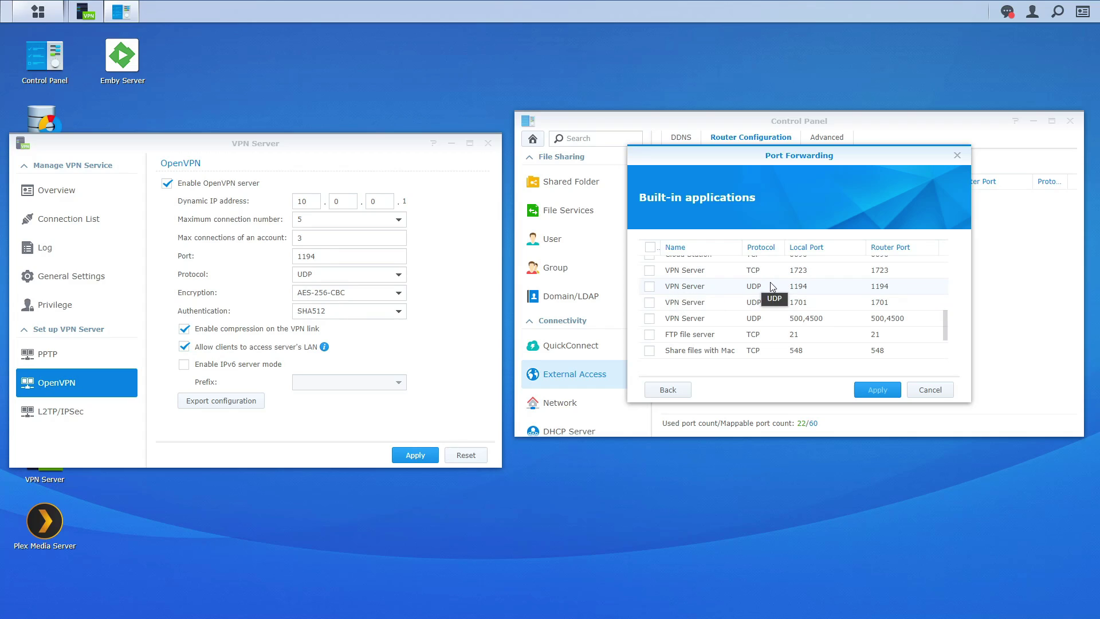
left_click(650, 287)
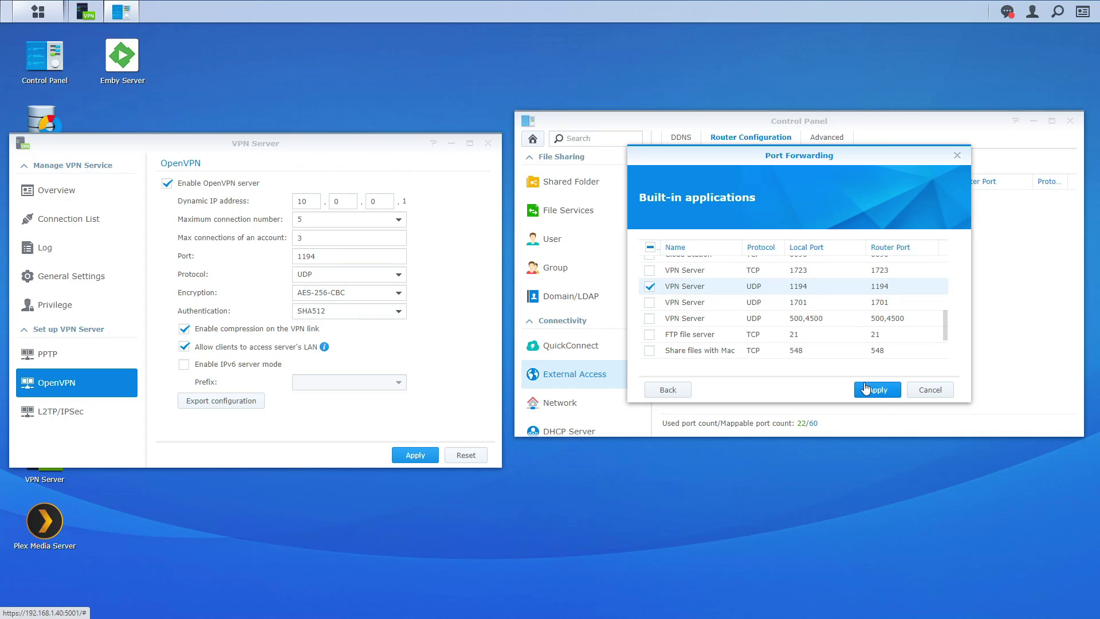
Step: Add the VPN Server UDP 1194 rule and save it to the router, confirming the overwrite
left_click(867, 390)
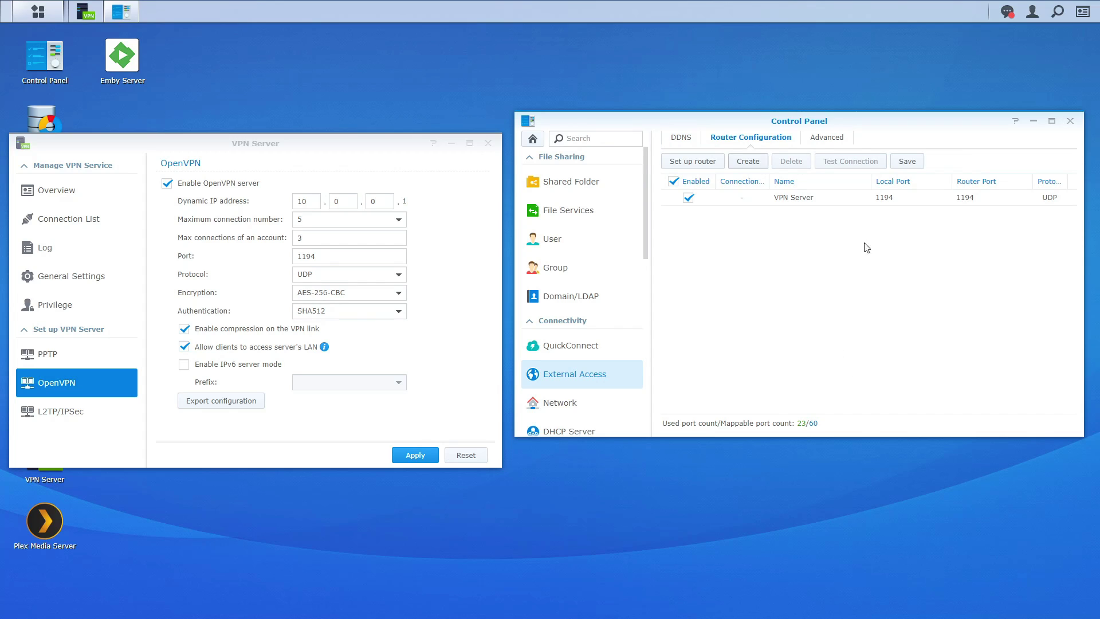
left_click(904, 163)
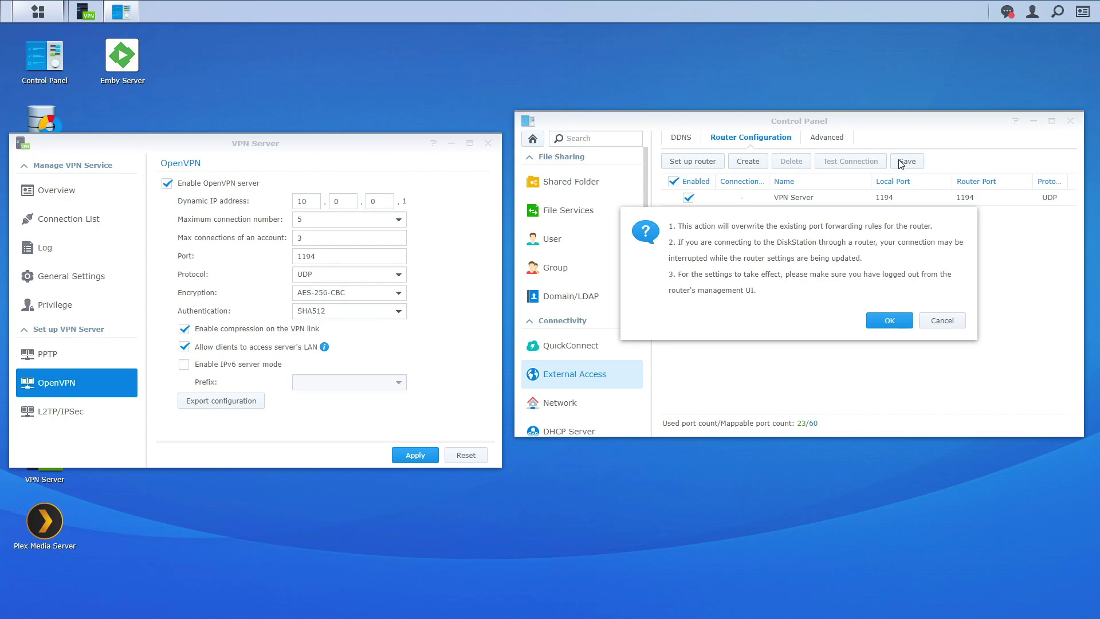
left_click(888, 326)
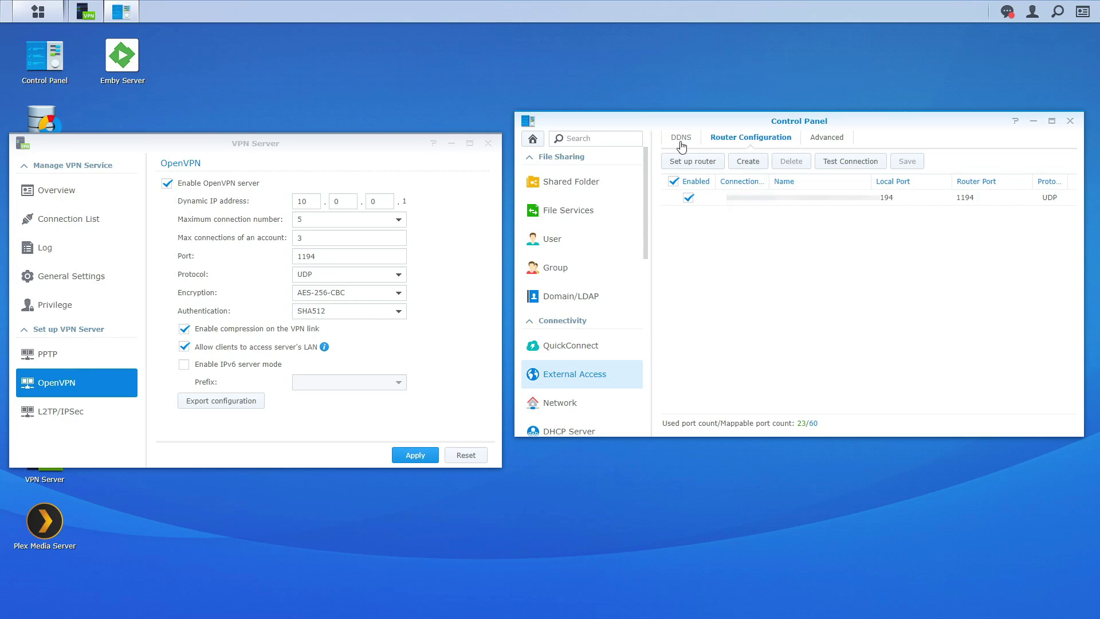
Step: Edit the Synology DDNS entry with a custom hostname on the synology.me domain and save it
left_click(681, 142)
double_click(723, 197)
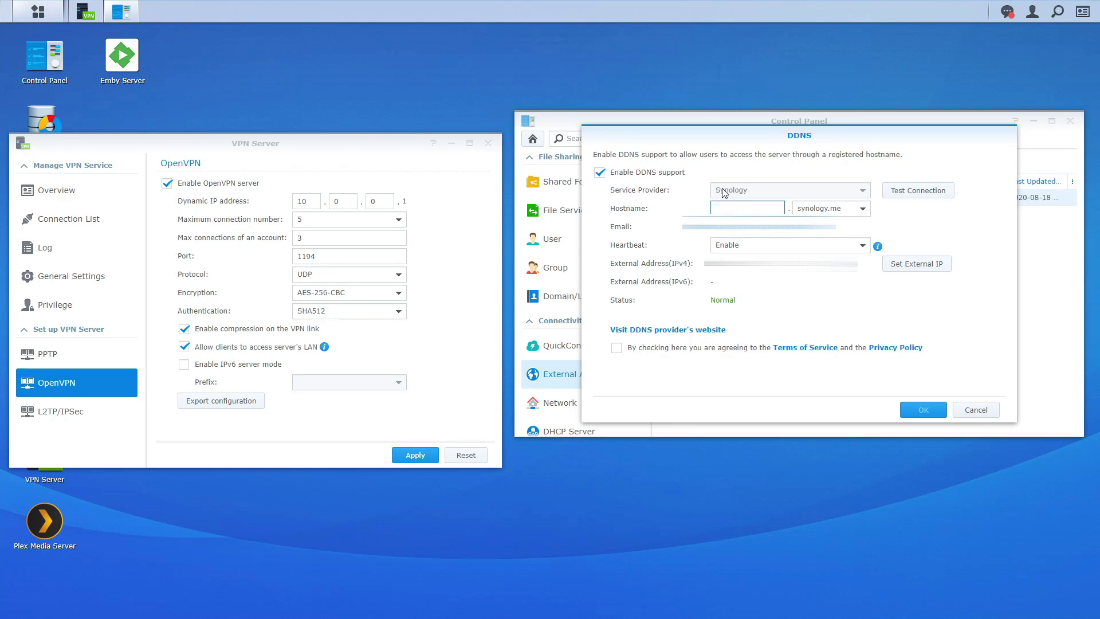
left_click(862, 210)
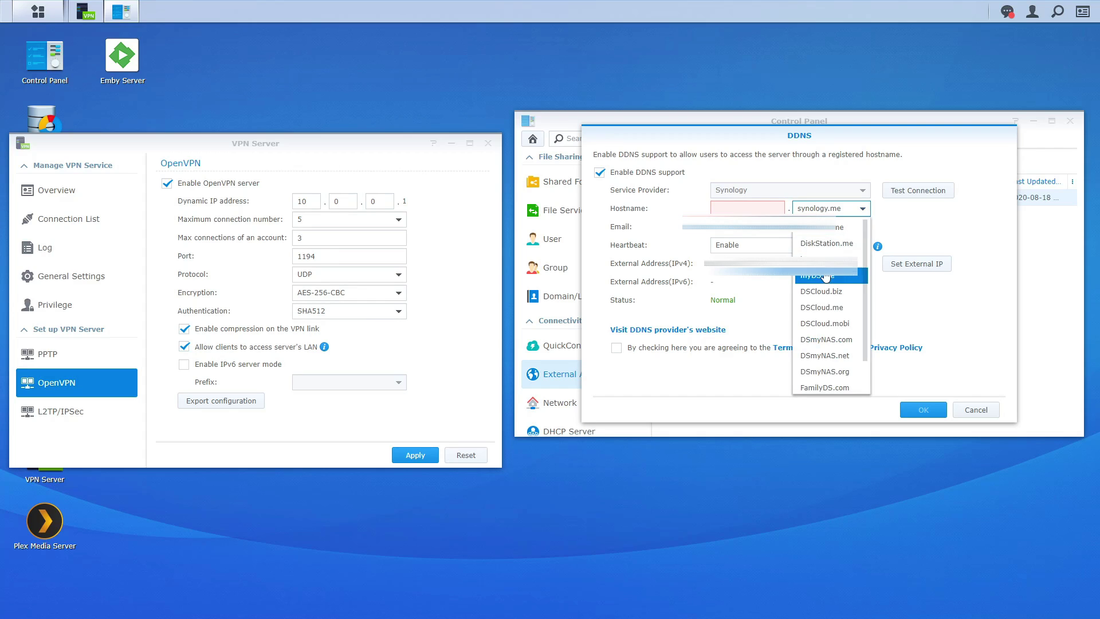
left_click(903, 230)
left_click(746, 208)
type("TRIPLEM")
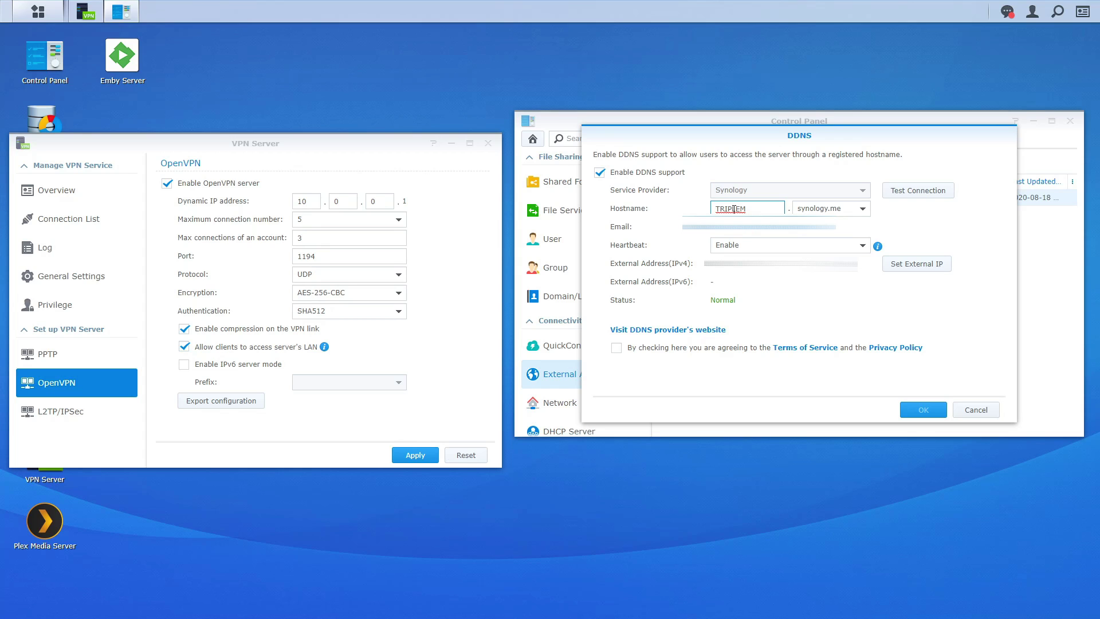
key("Return")
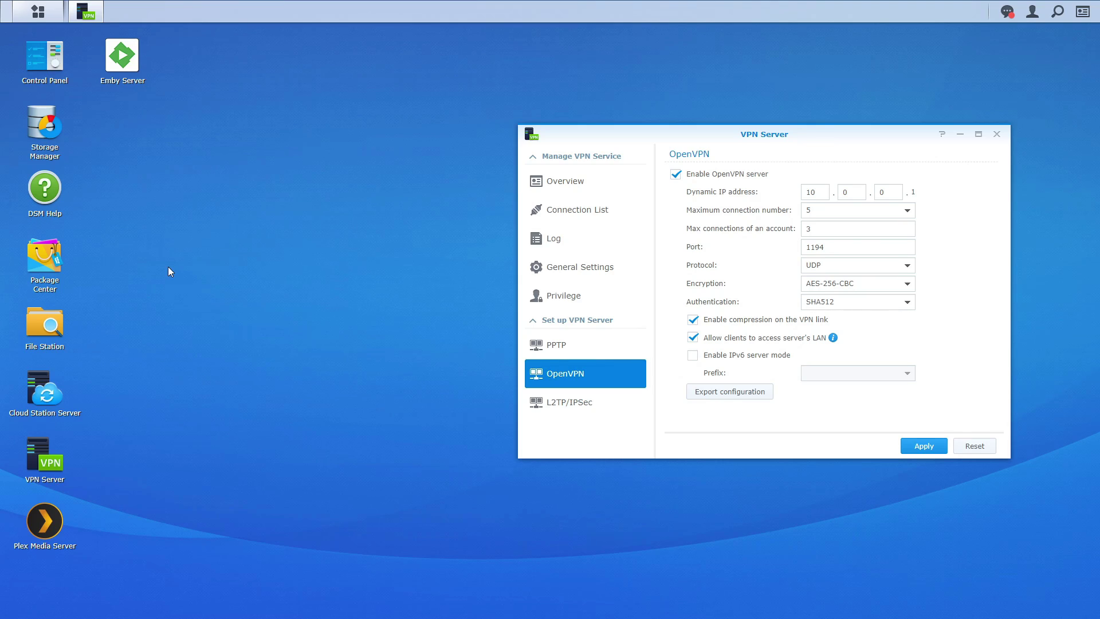
Step: Open Control Panel's Network Interface list and view Bond 1's IPv4 settings
left_click(56, 80)
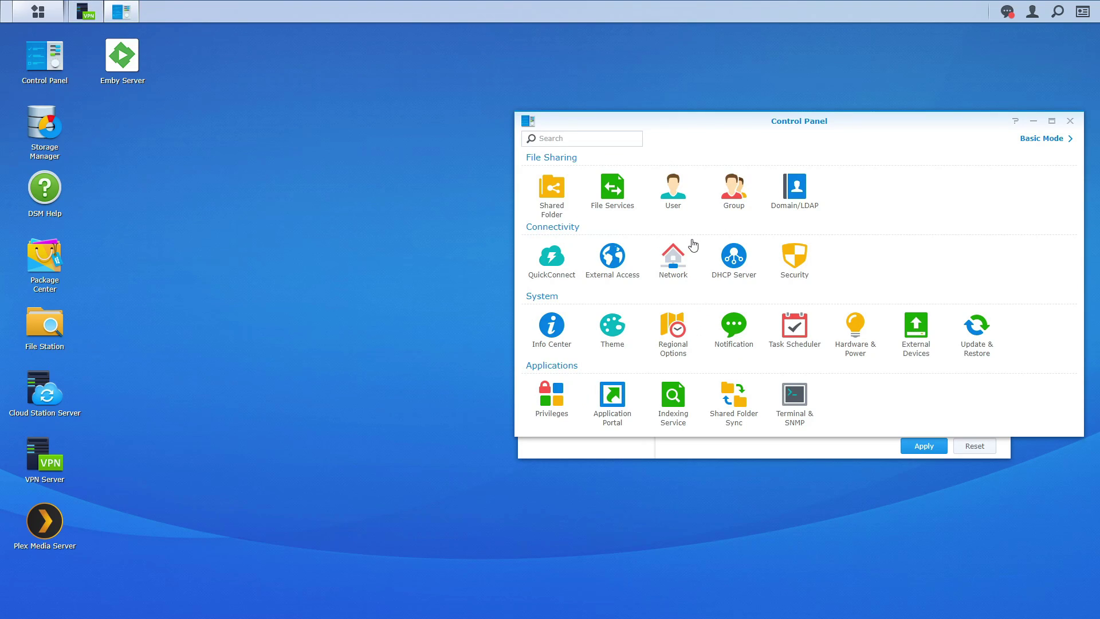
left_click(690, 244)
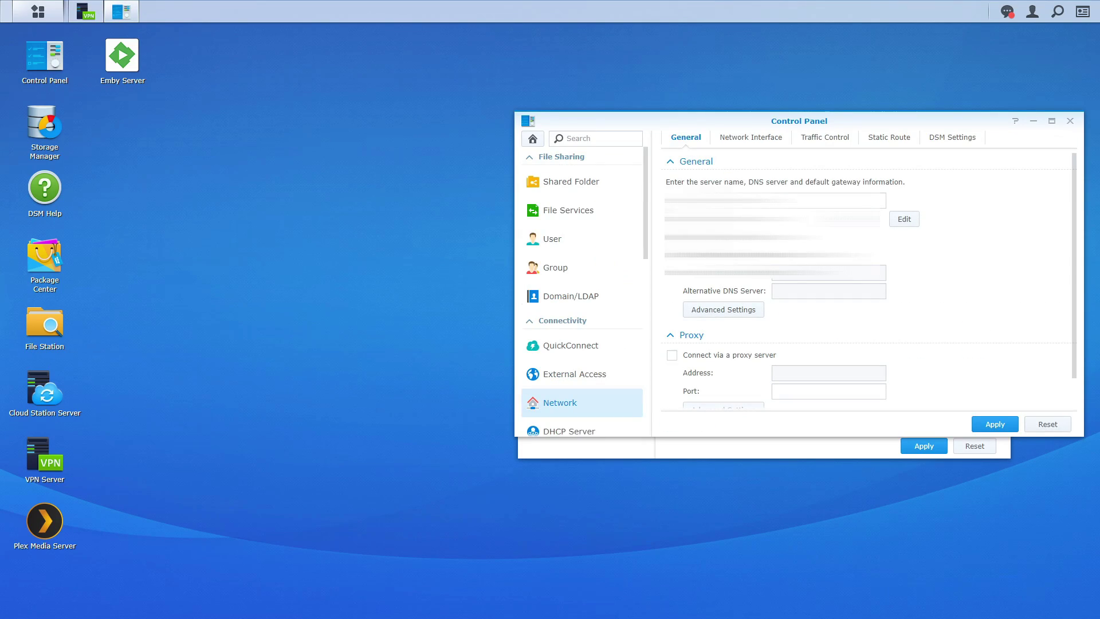
left_click(744, 142)
left_click(711, 190)
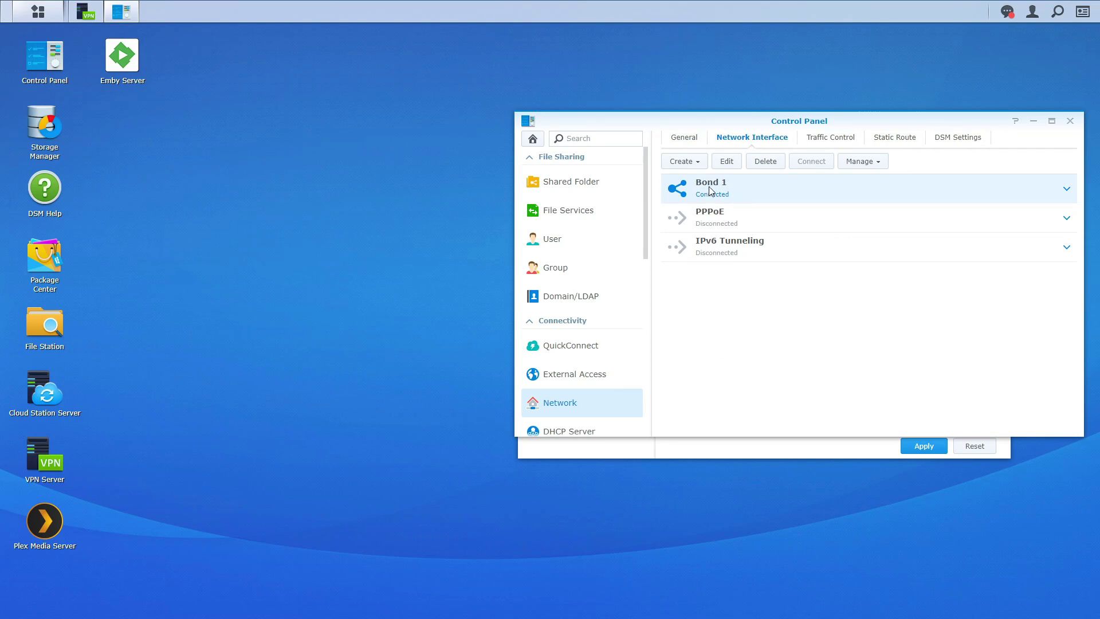
left_click(728, 163)
left_click(711, 134)
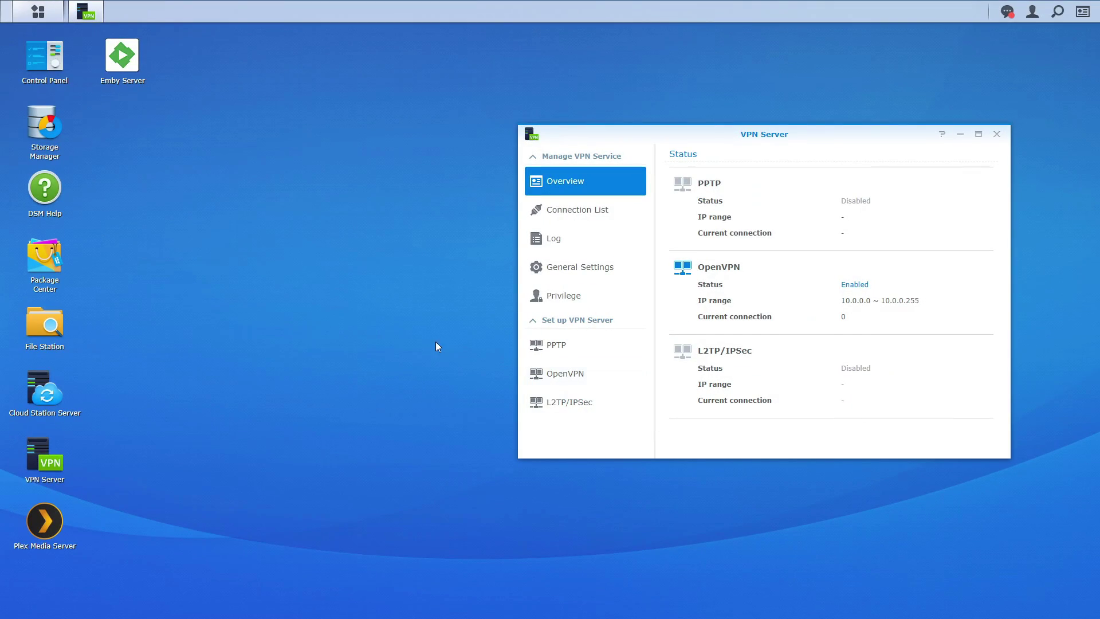
Step: Create a new NAS user with a password and no shared-folder access through Control Panel > User
left_click(38, 59)
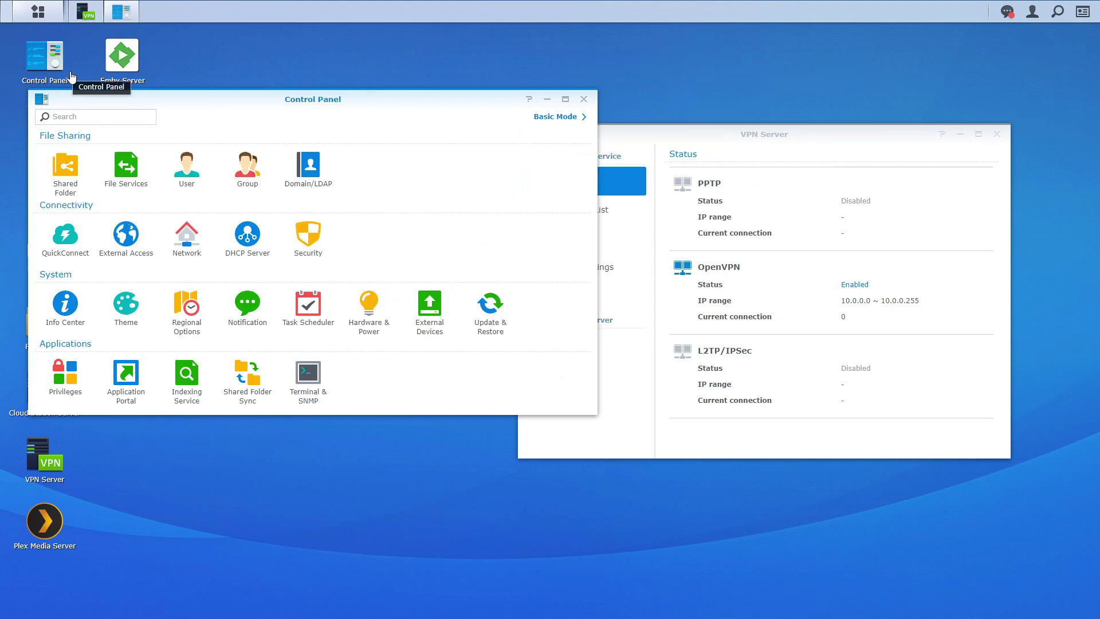
left_click(193, 173)
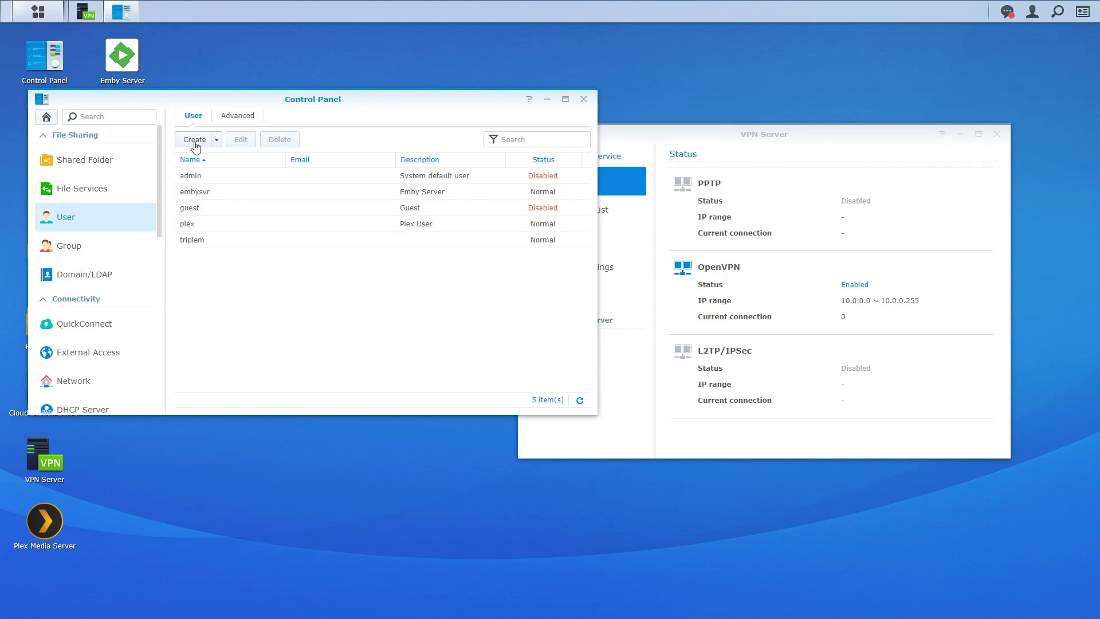
left_click(194, 144)
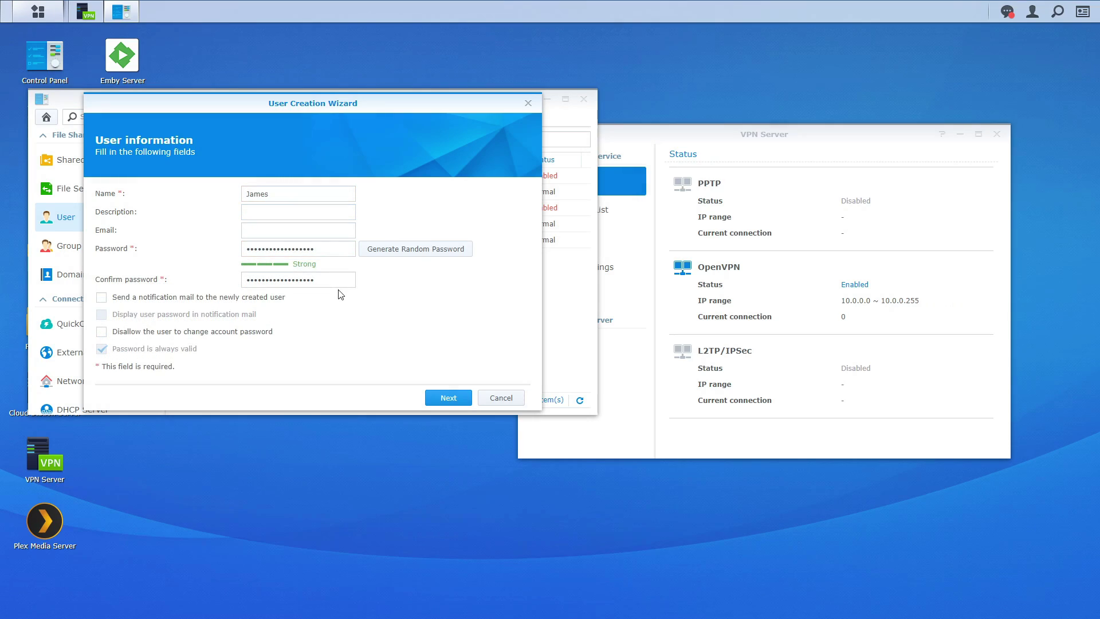
left_click(448, 400)
left_click(448, 399)
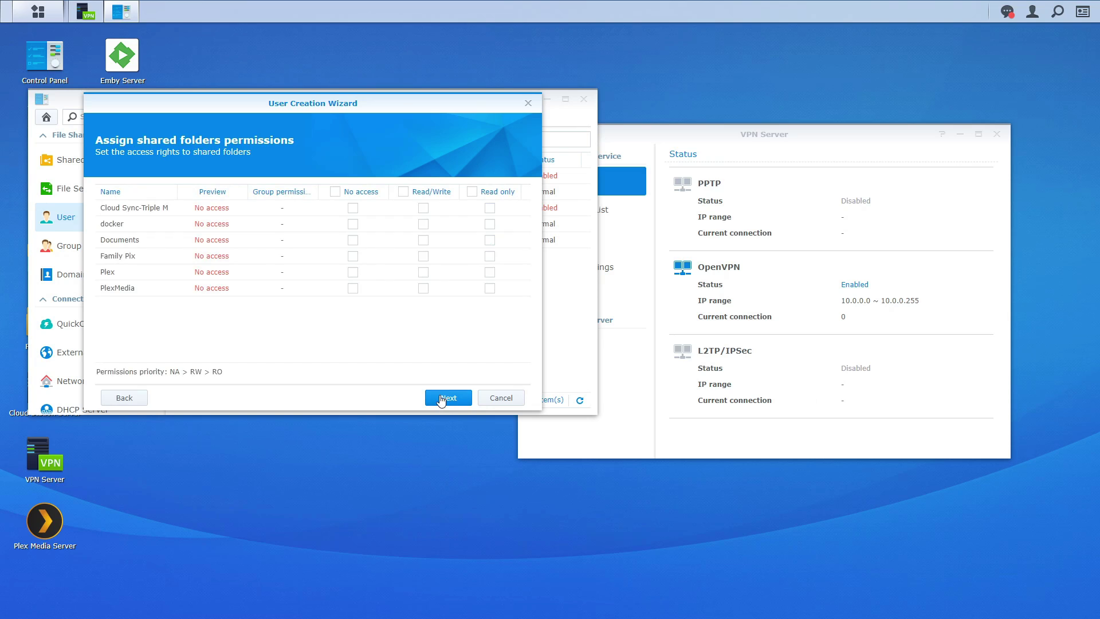
left_click(446, 398)
left_click(447, 397)
left_click(451, 396)
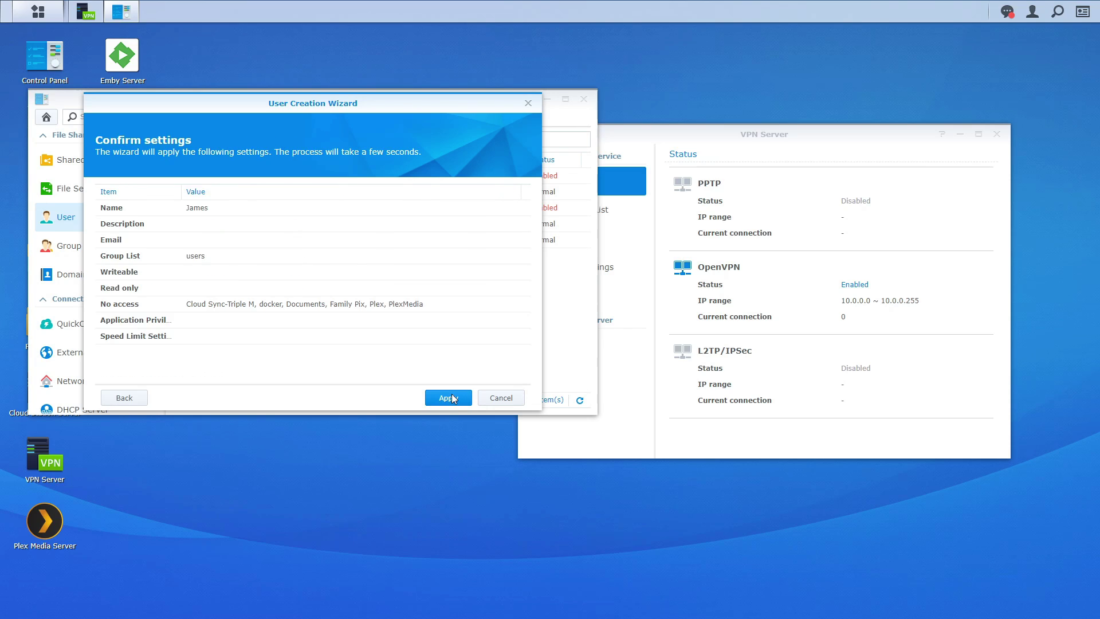
left_click(452, 399)
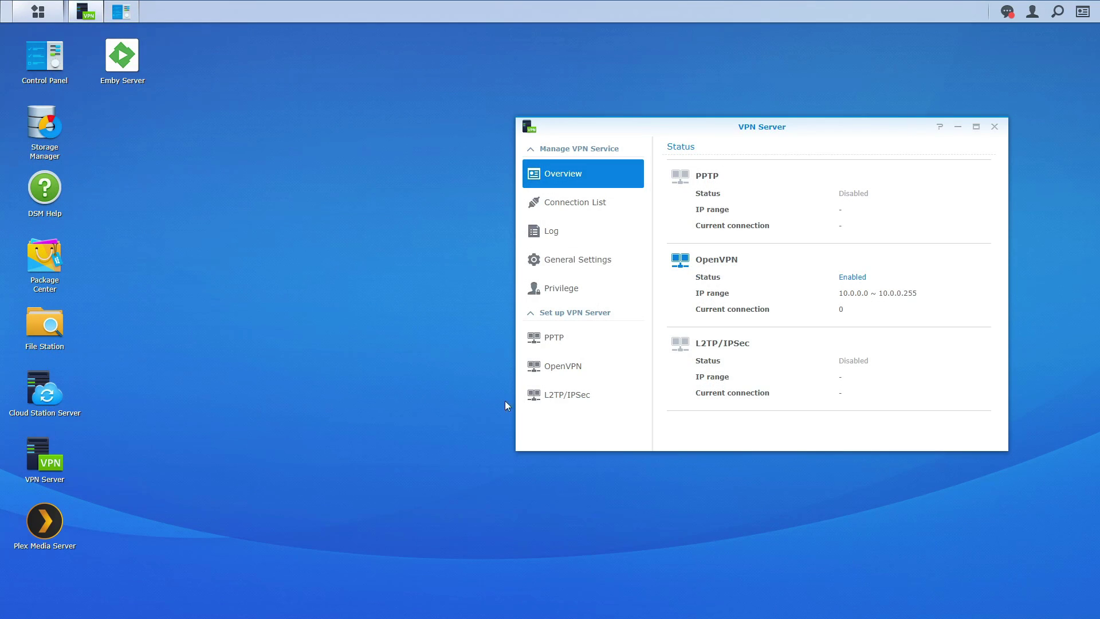
Step: Check the user's PPTP, OpenVPN and L2TP privileges, then export the OpenVPN configuration as openvpn.zip
left_click(569, 292)
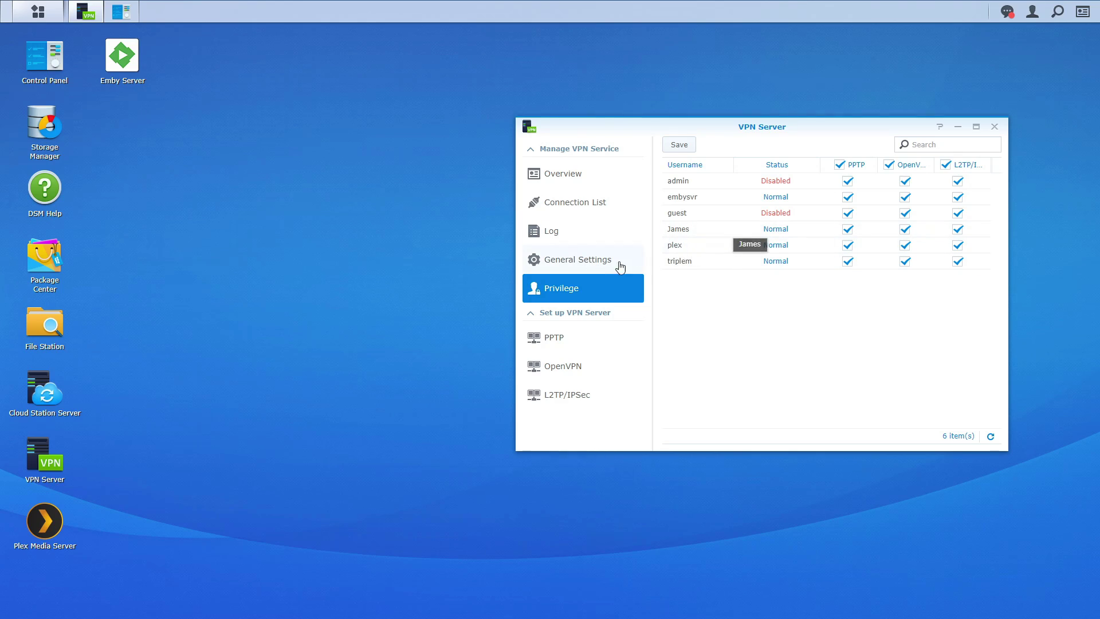
left_click(580, 369)
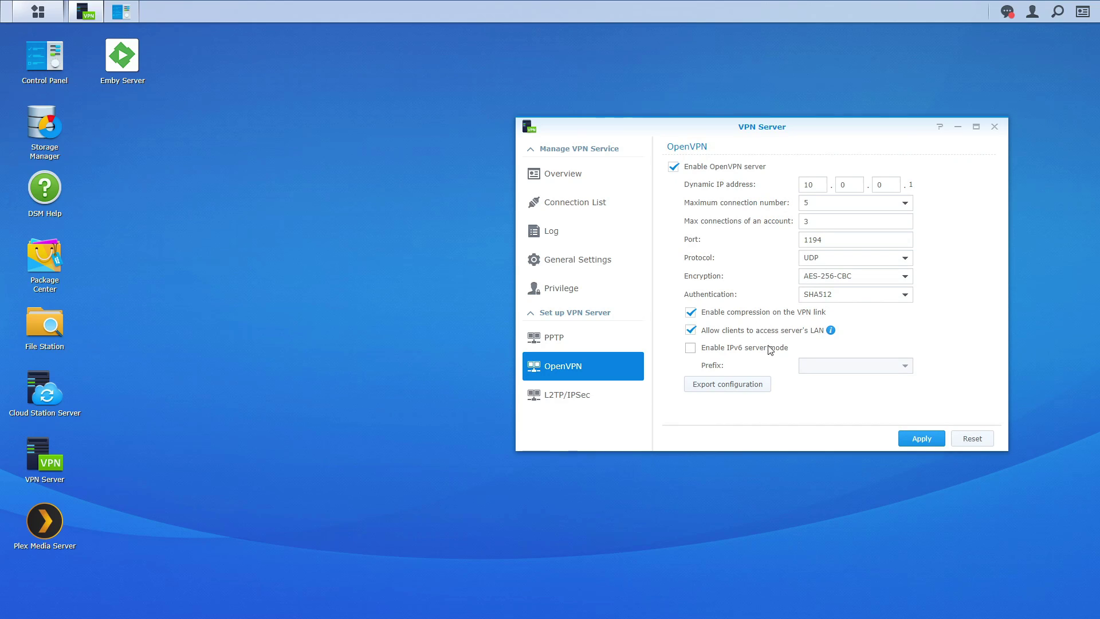
left_click(730, 387)
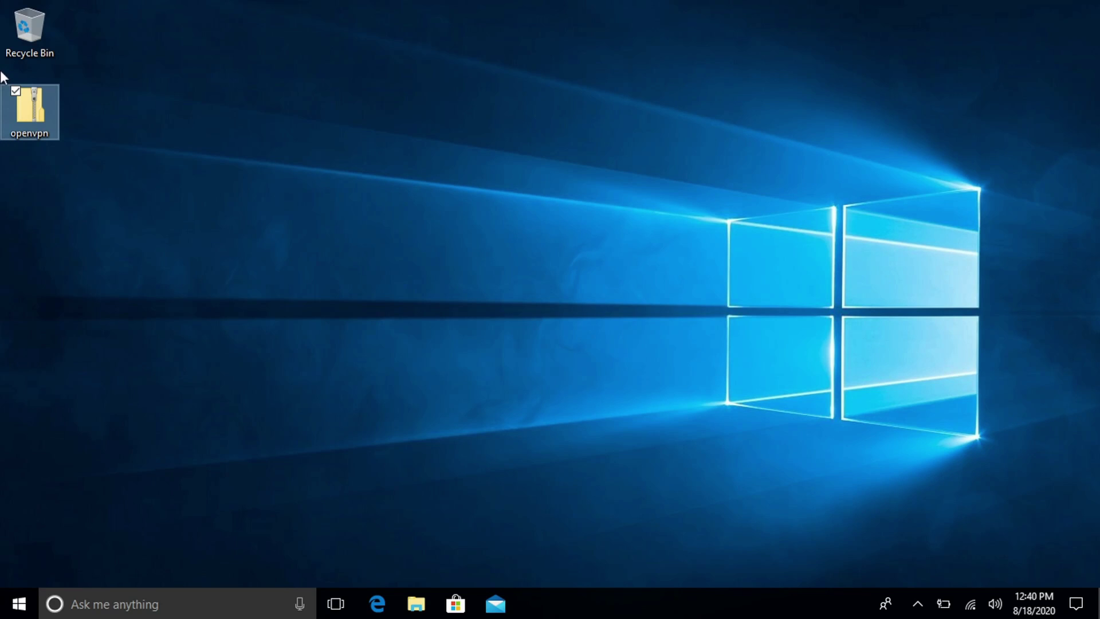
Step: Open VPNConfig.ovpn from the openvpn.zip archive in Notepad, making Notepad the default app
double_click(17, 102)
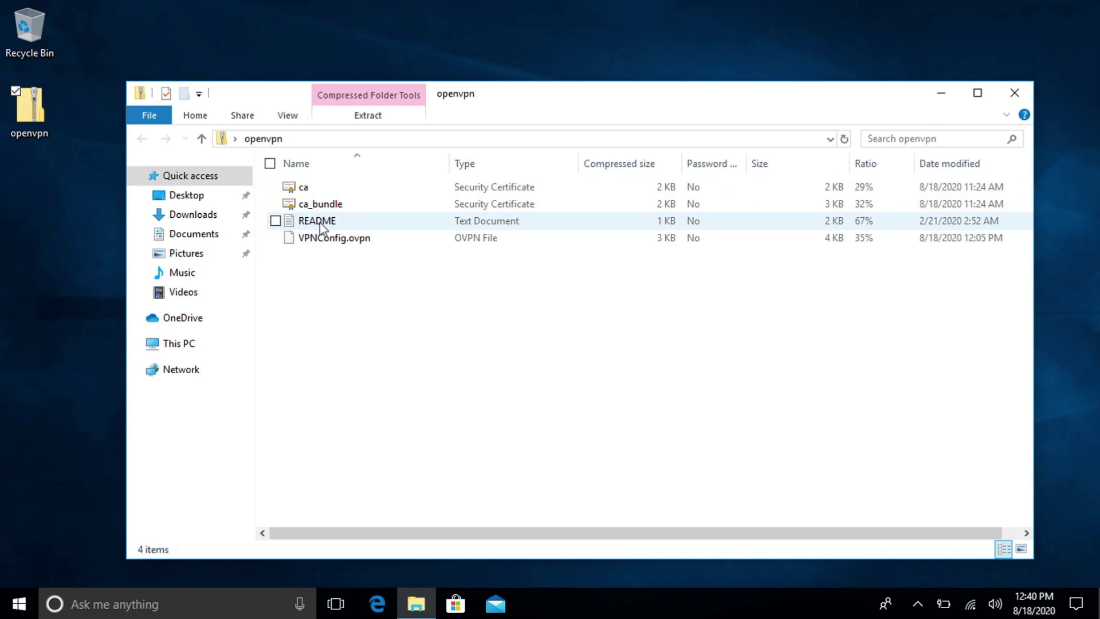
right_click(339, 243)
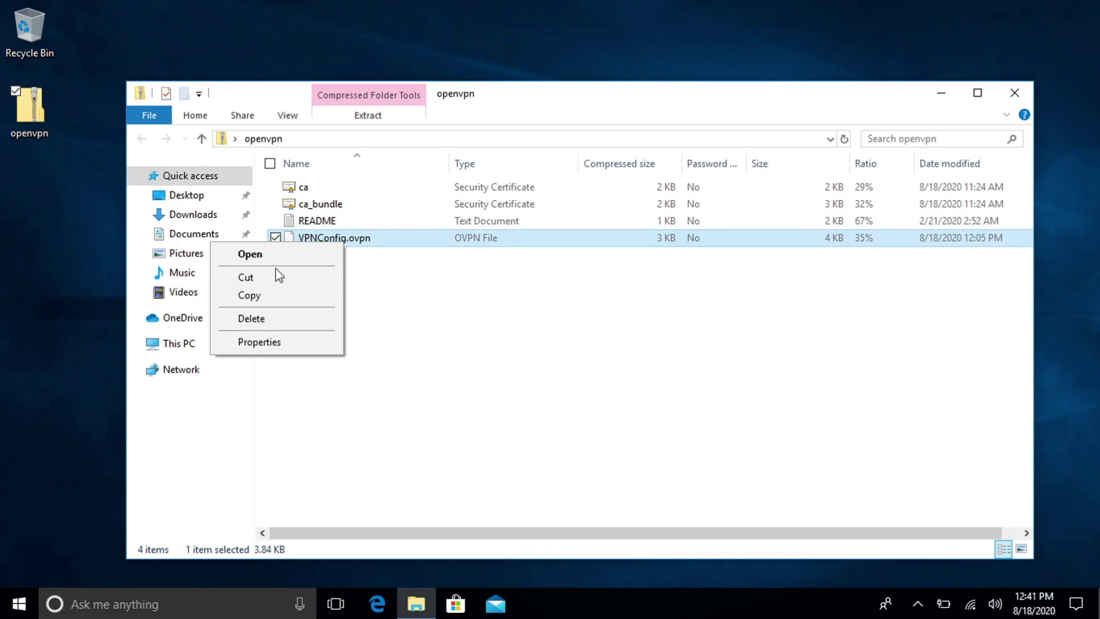
left_click(270, 255)
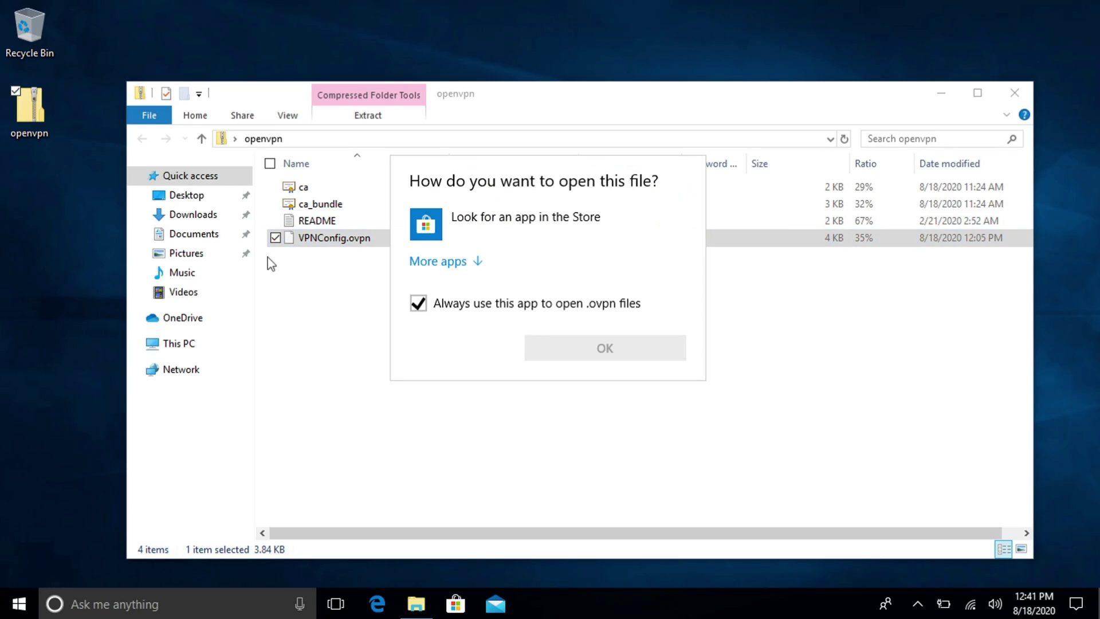
left_click(447, 261)
left_click(452, 295)
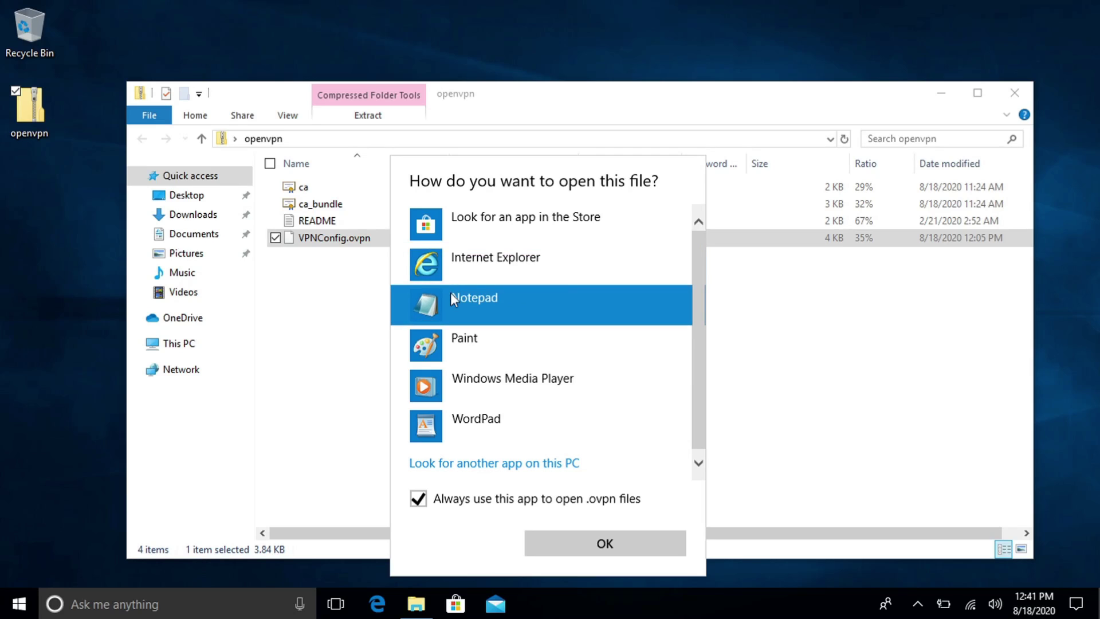
left_click(626, 548)
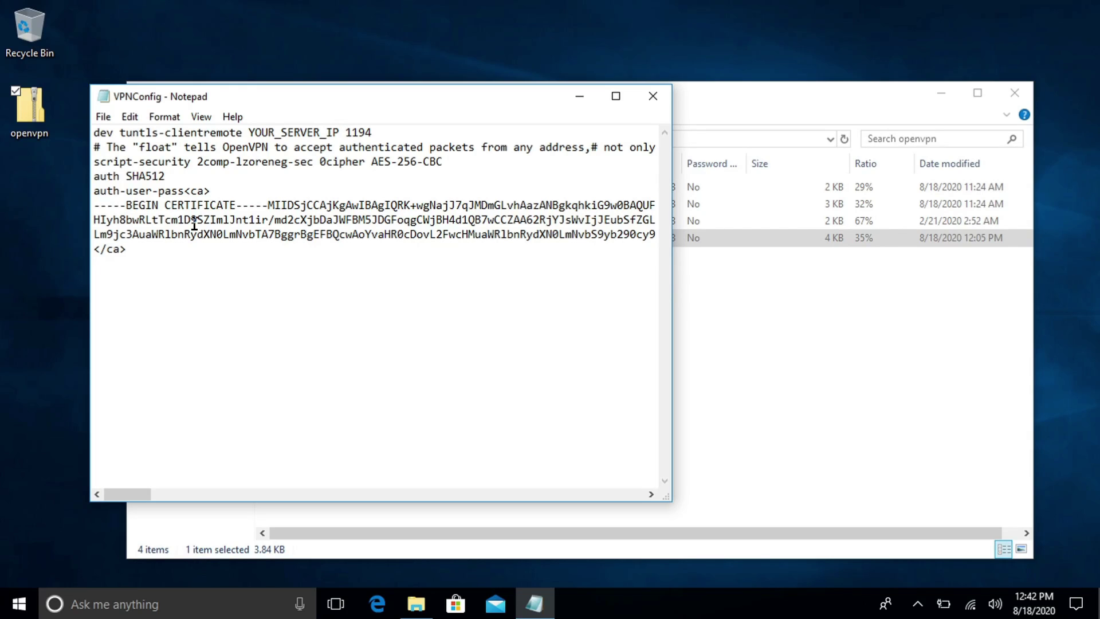
Step: Replace YOUR_SERVER_IP on line 1 with the NAS's synology.me DDNS hostname, keeping port 1194
key("BackSpace")
key("BackSpace")
key("BackSpace")
key("BackSpace")
key("BackSpace")
key("BackSpace")
key("BackSpace")
key("BackSpace")
key("BackSpace")
key("BackSpace")
key("BackSpace")
key("BackSpace")
key("BackSpace")
key("BackSpace")
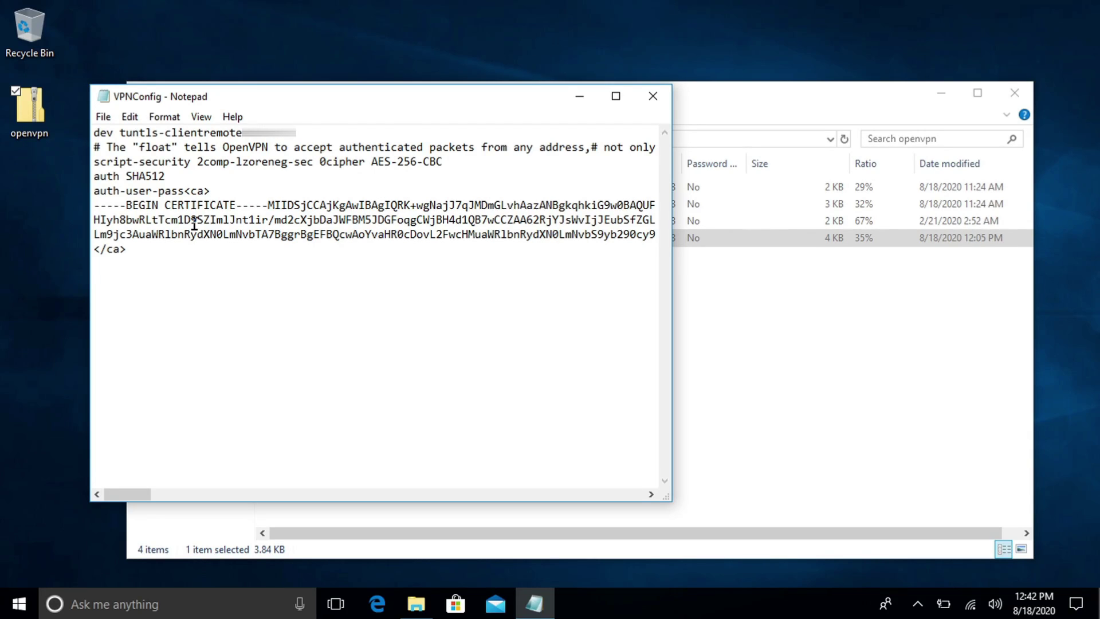
left_click(103, 116)
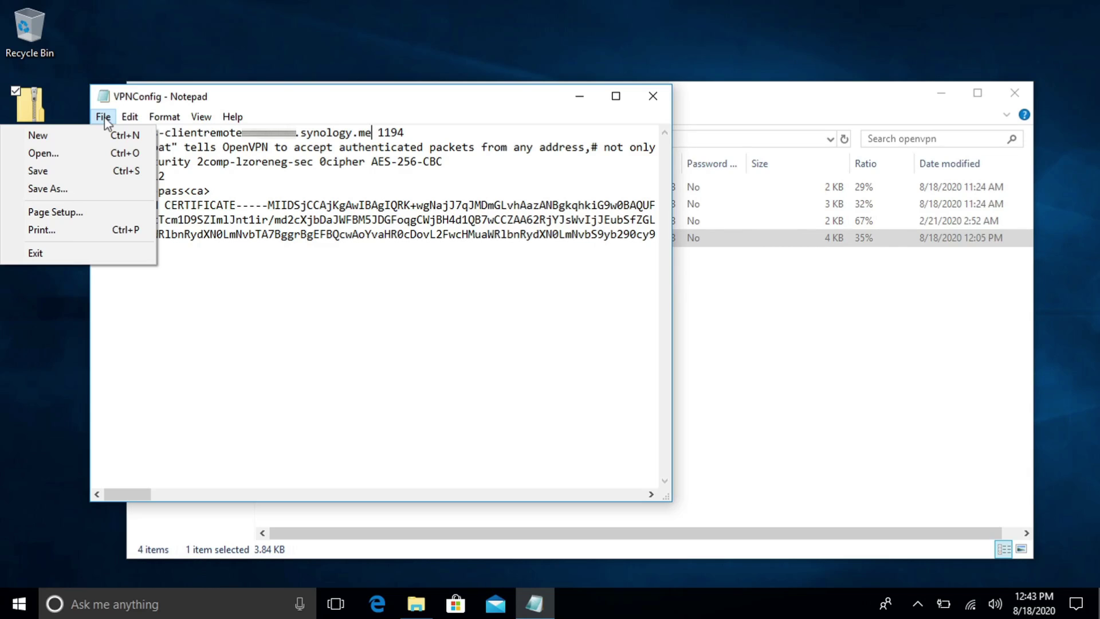
Step: Save the edited config as VPNConfig.ovpn with All Files type, then close Notepad
left_click(92, 171)
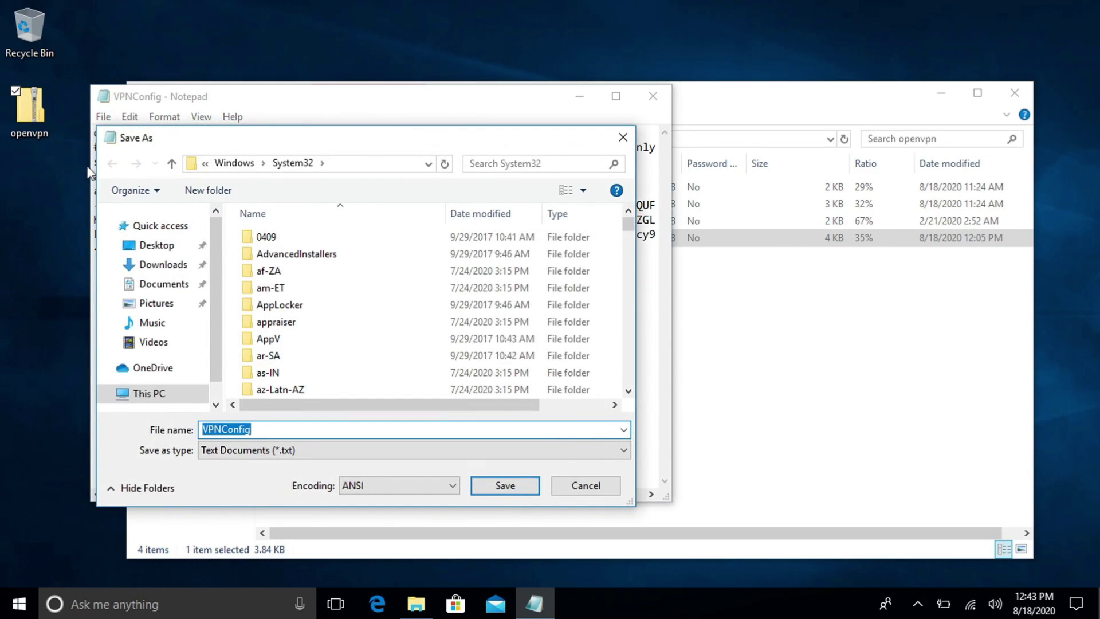
left_click(157, 245)
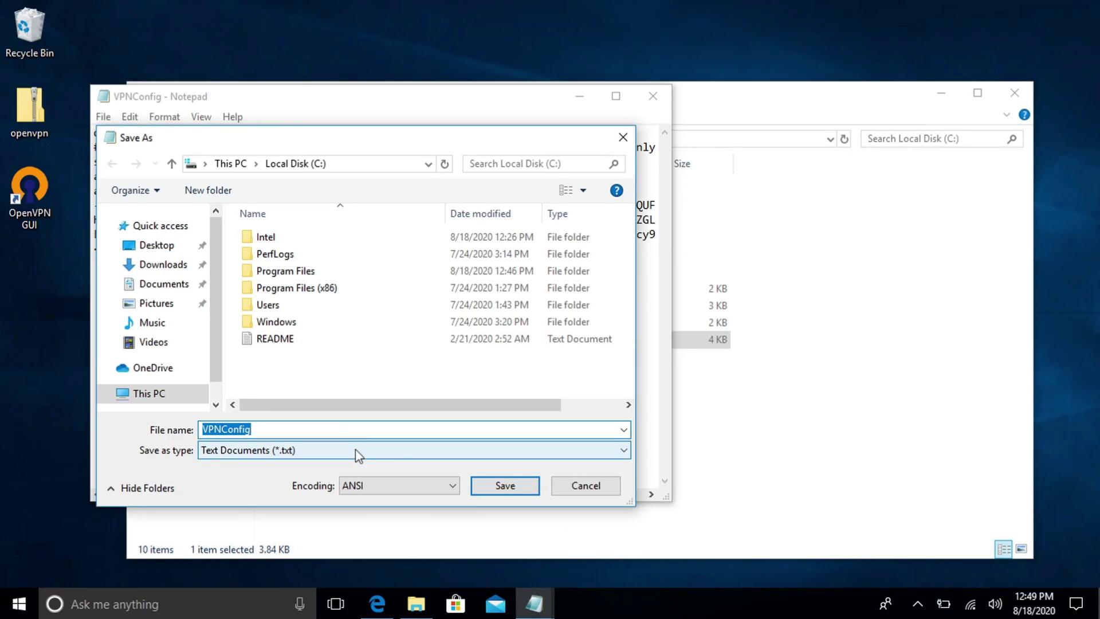
left_click(355, 450)
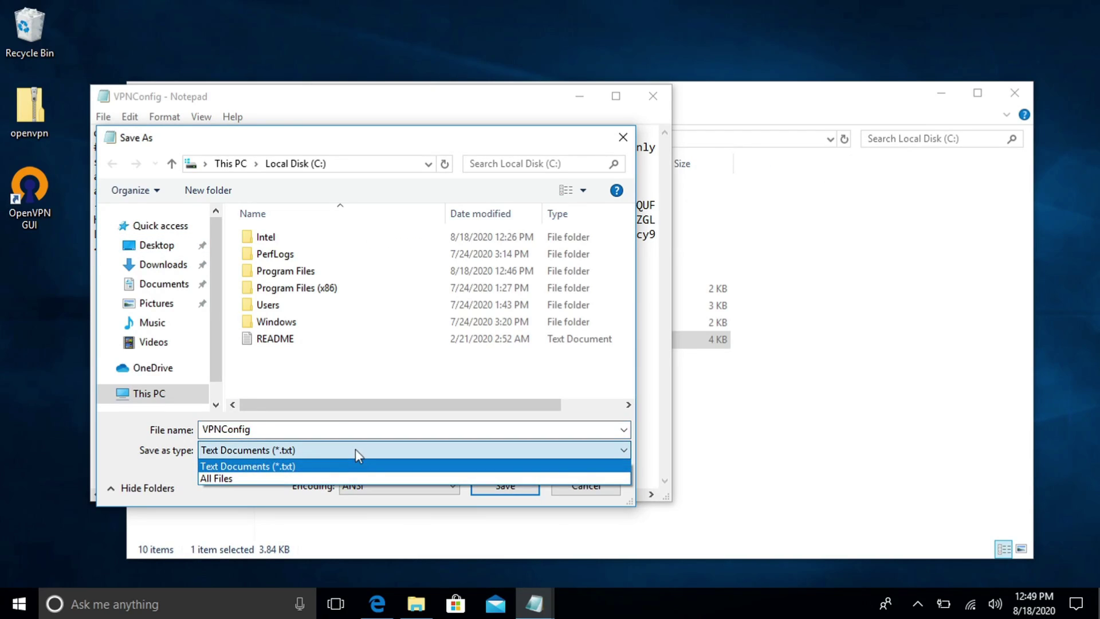
left_click(315, 479)
double_click(279, 429)
left_click(280, 430)
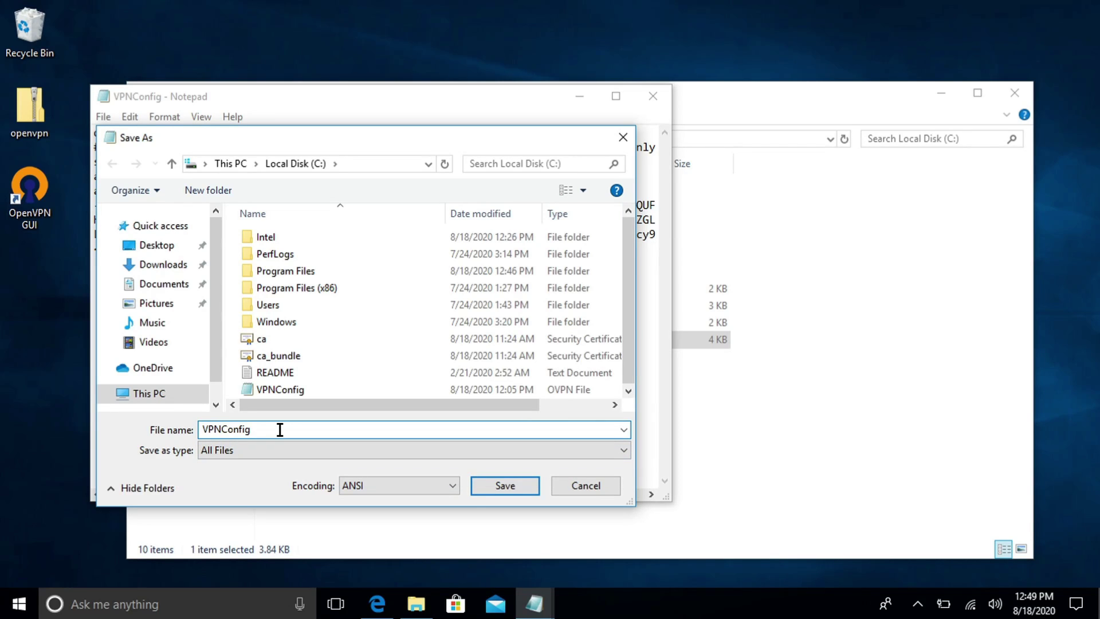
type(".o")
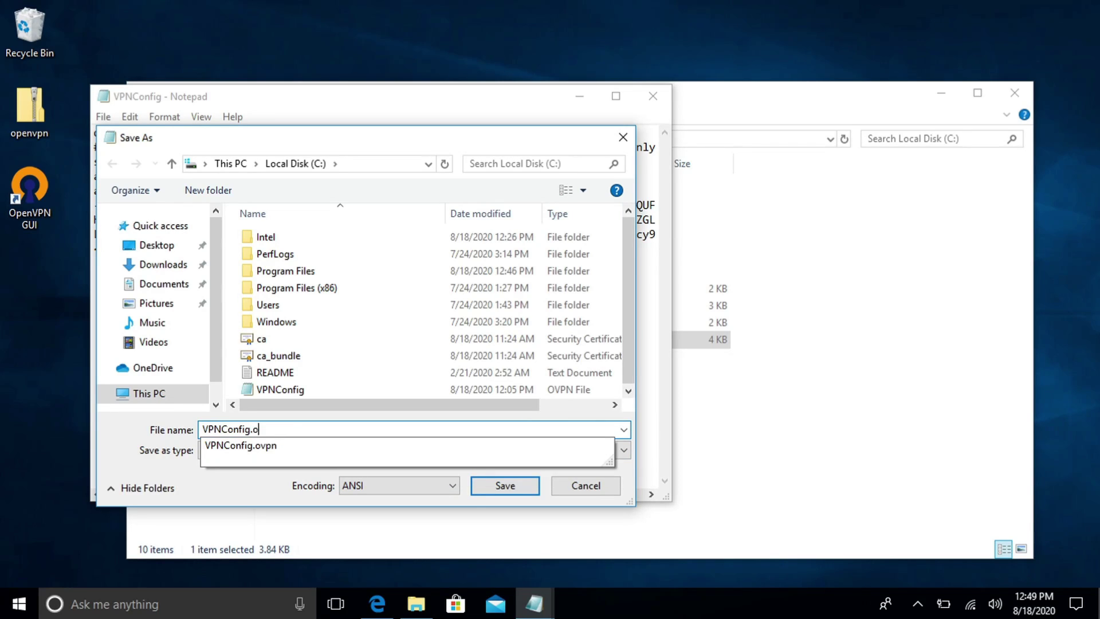
type("vpn")
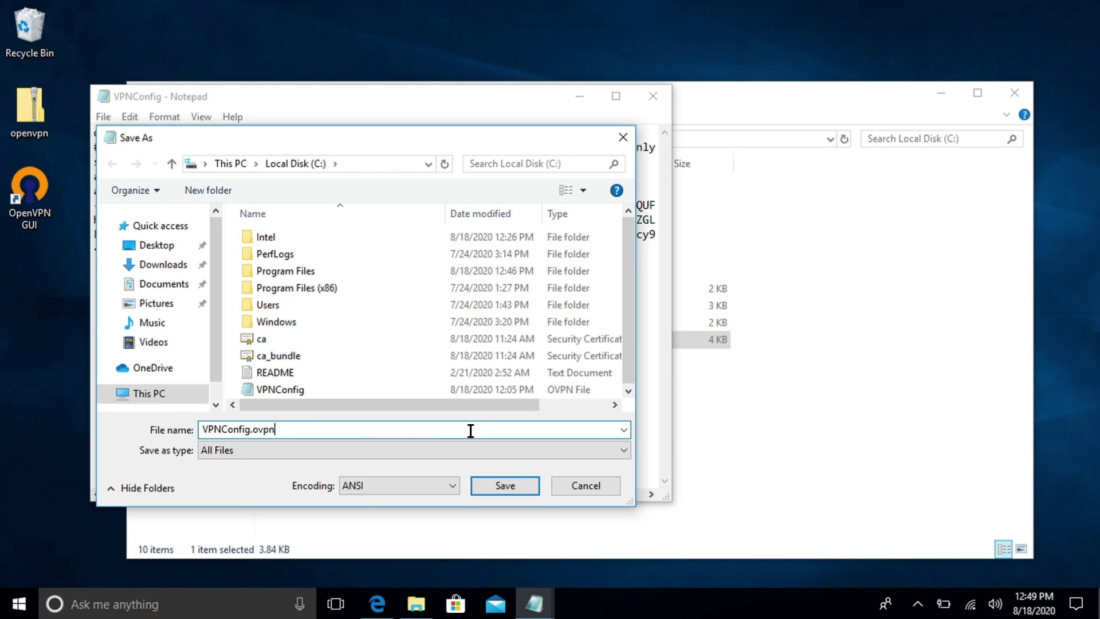
left_click(507, 488)
left_click(508, 490)
key("alt+F4")
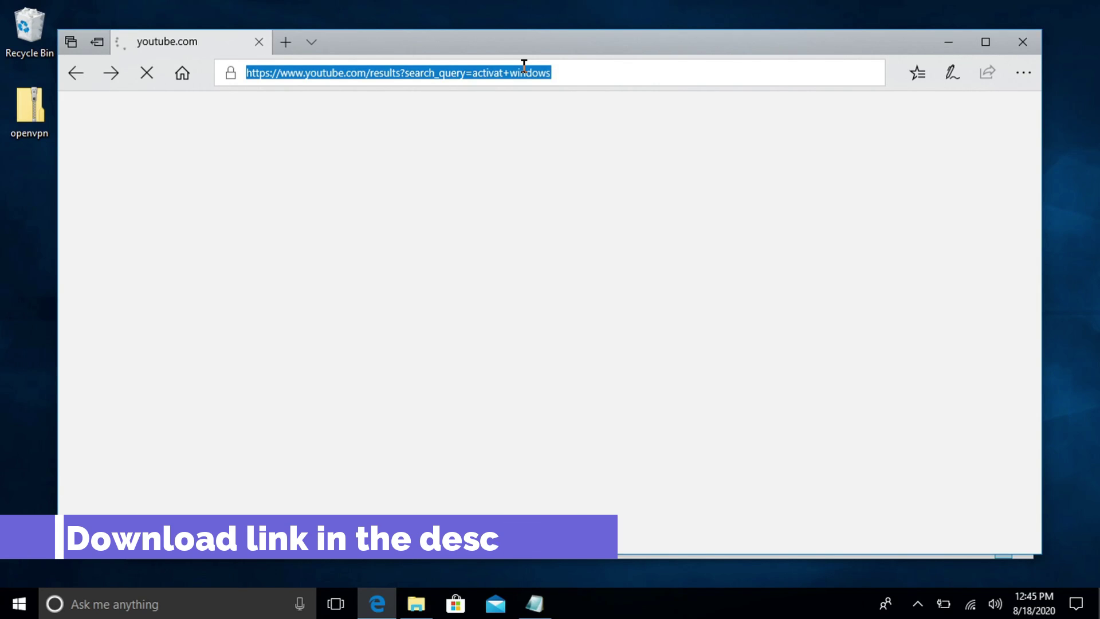
Step: Download and install the OpenVPN 2.5-beta1 64-bit MSI from openvpn.net with default setup
scroll(230, 373, "down", 1)
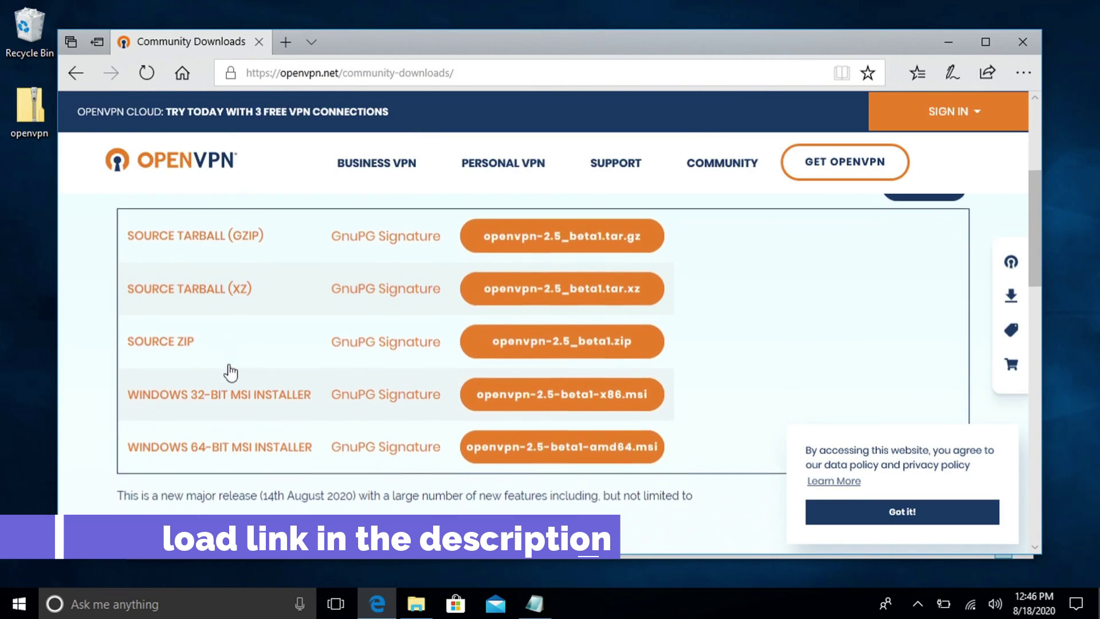
left_click(510, 452)
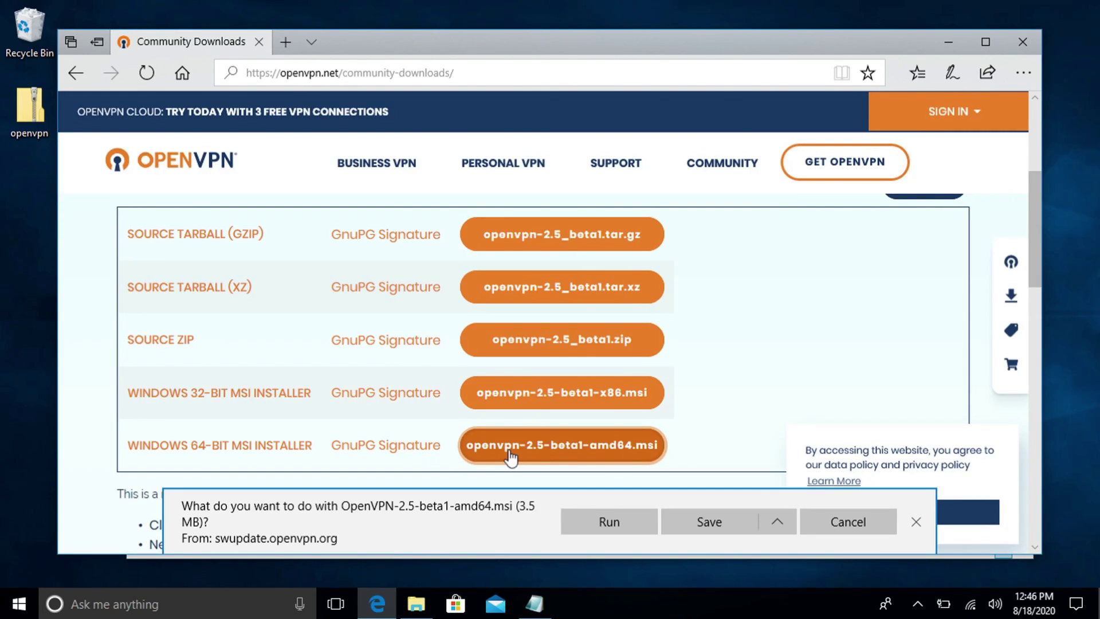
left_click(623, 530)
left_click(550, 299)
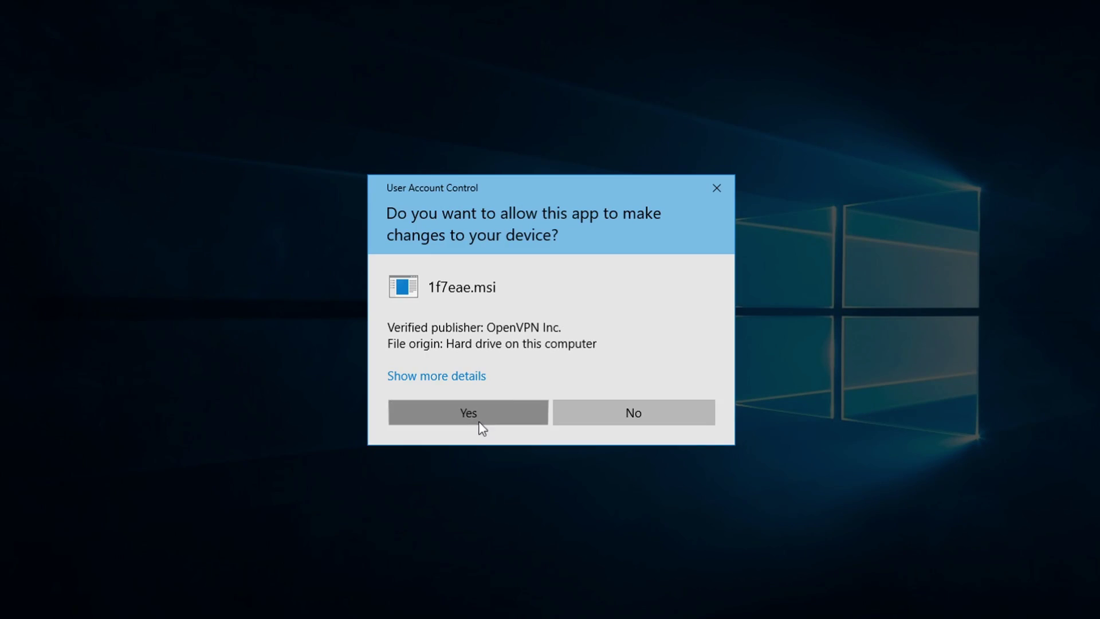
left_click(479, 428)
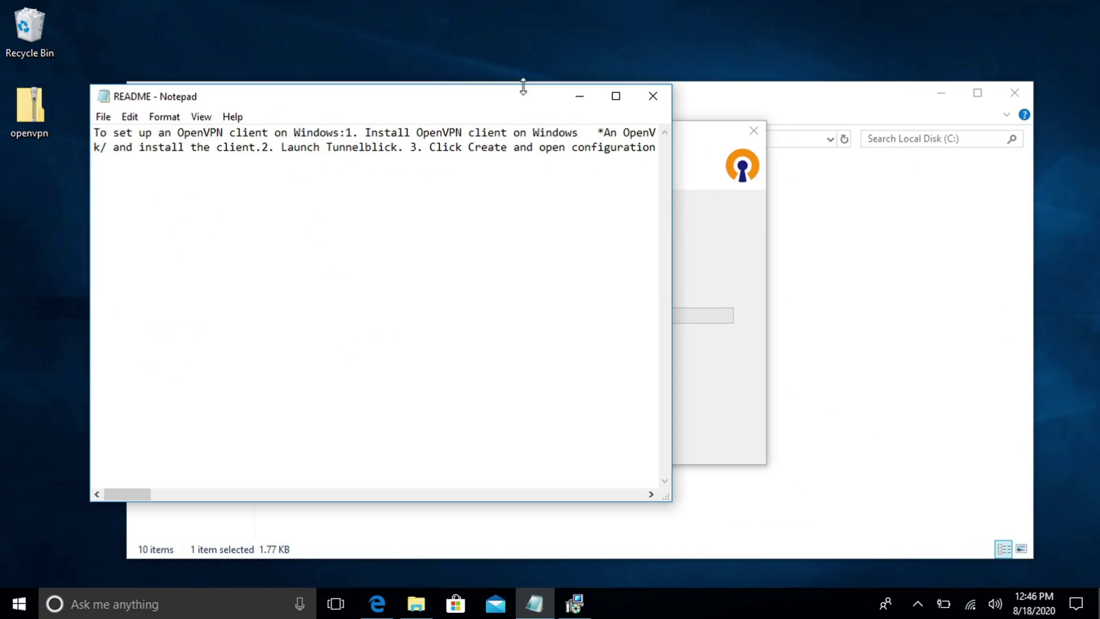
left_click(653, 96)
left_click_drag(584, 137, 263, 152)
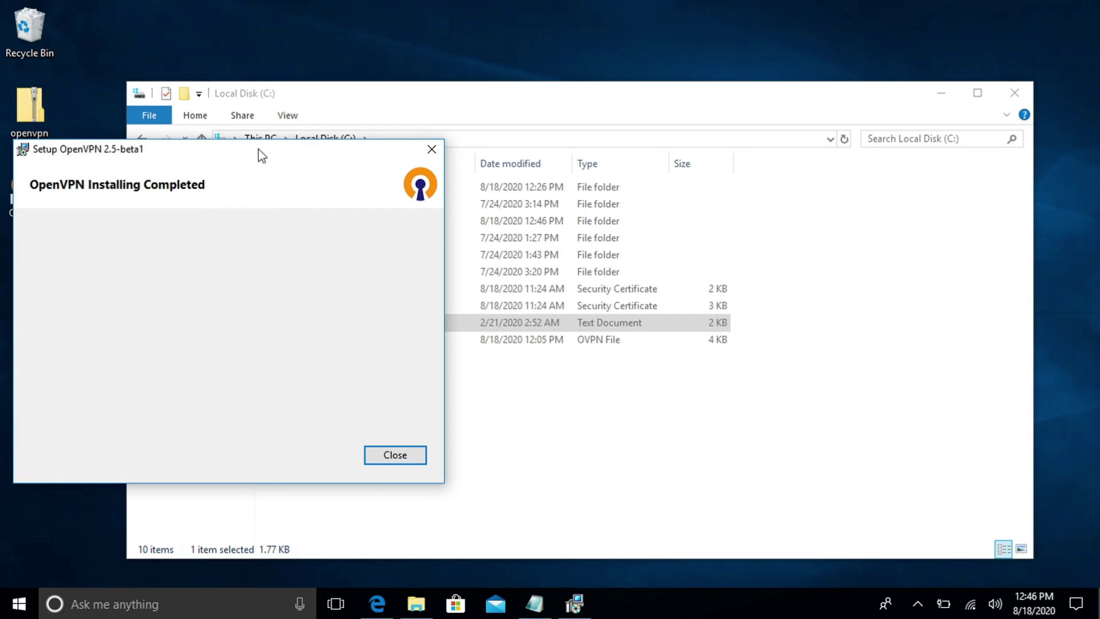
left_click(379, 457)
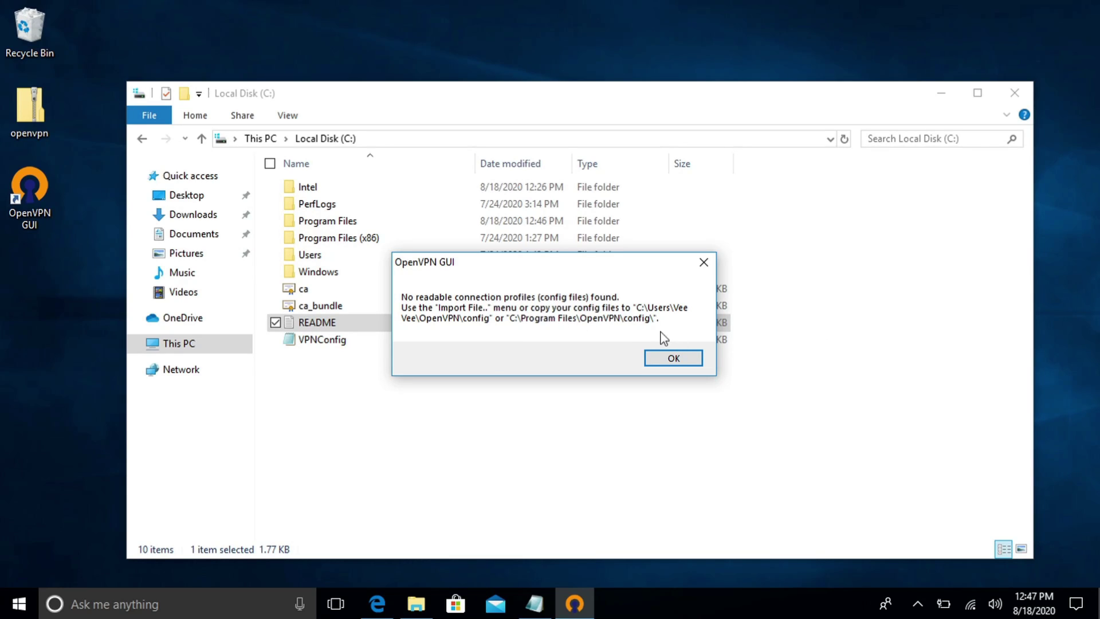
Step: Dismiss the no-profiles warning and import Desktop\VPNConfig via the OpenVPN GUI tray menu
left_click(712, 267)
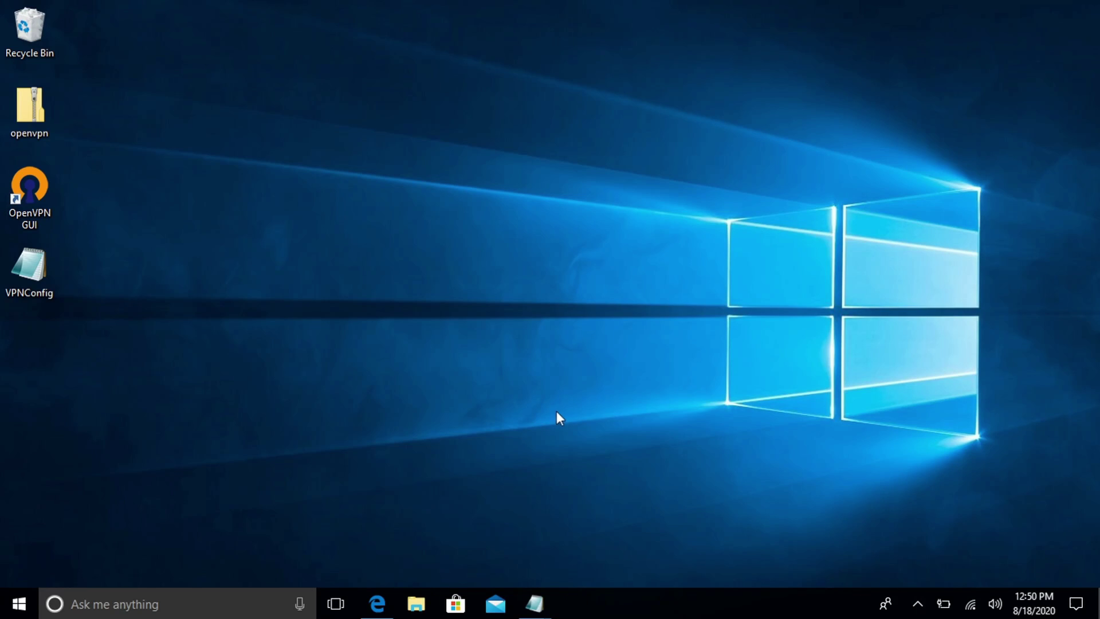
left_click(918, 604)
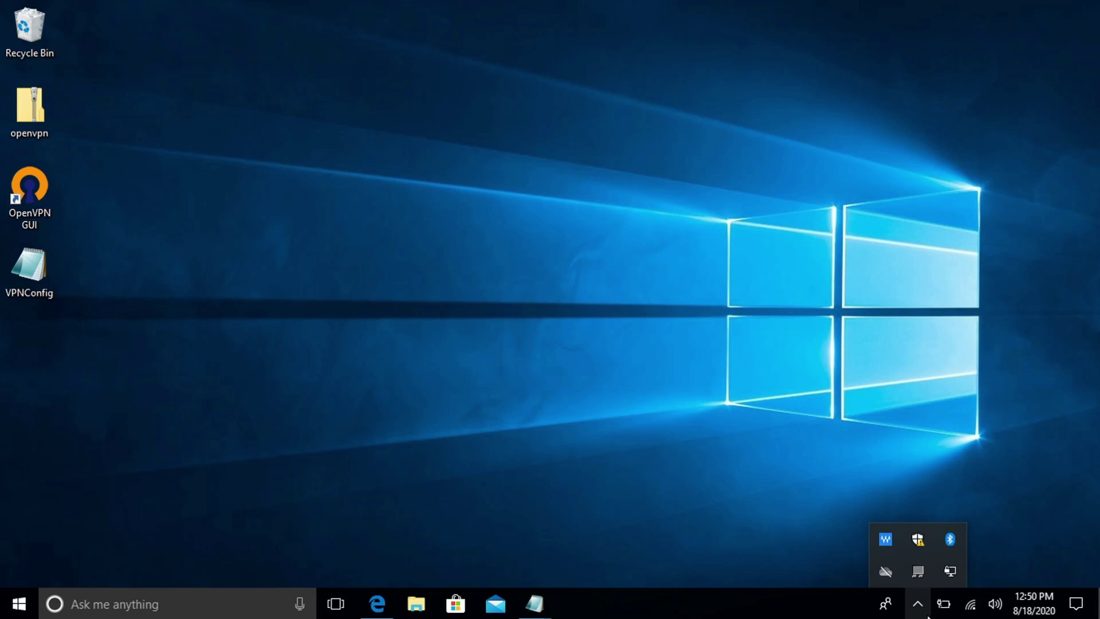
right_click(949, 580)
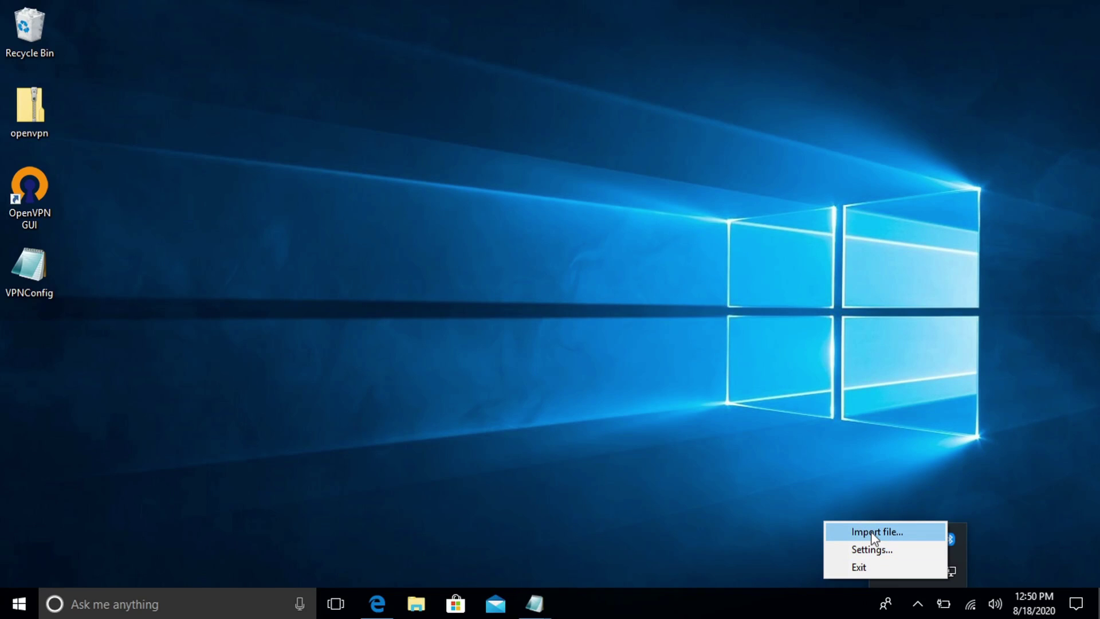
left_click(872, 533)
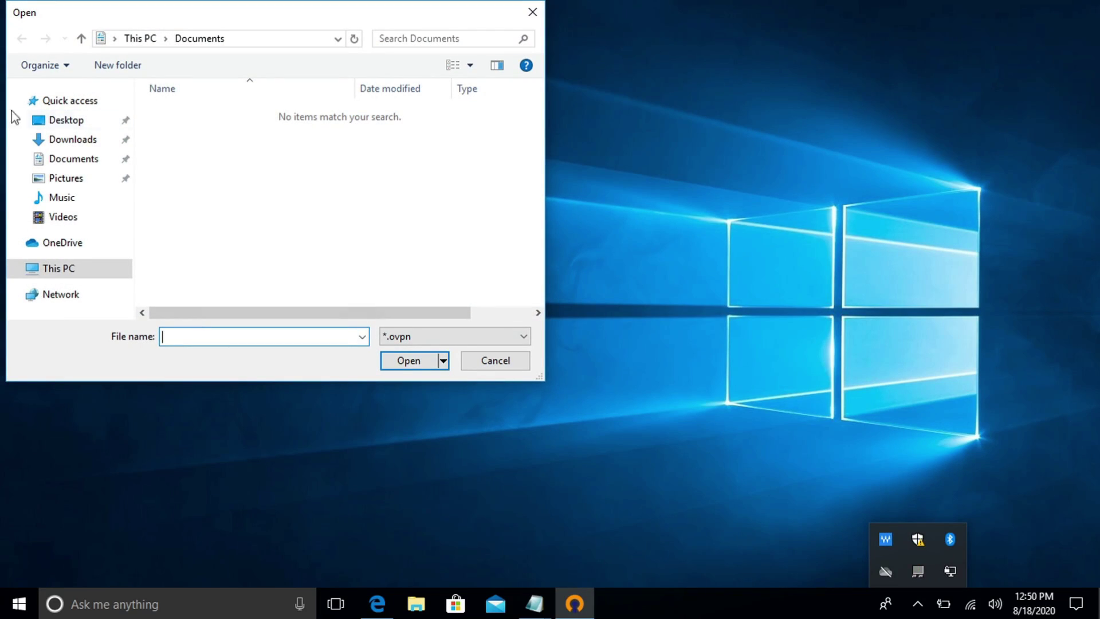
left_click(52, 121)
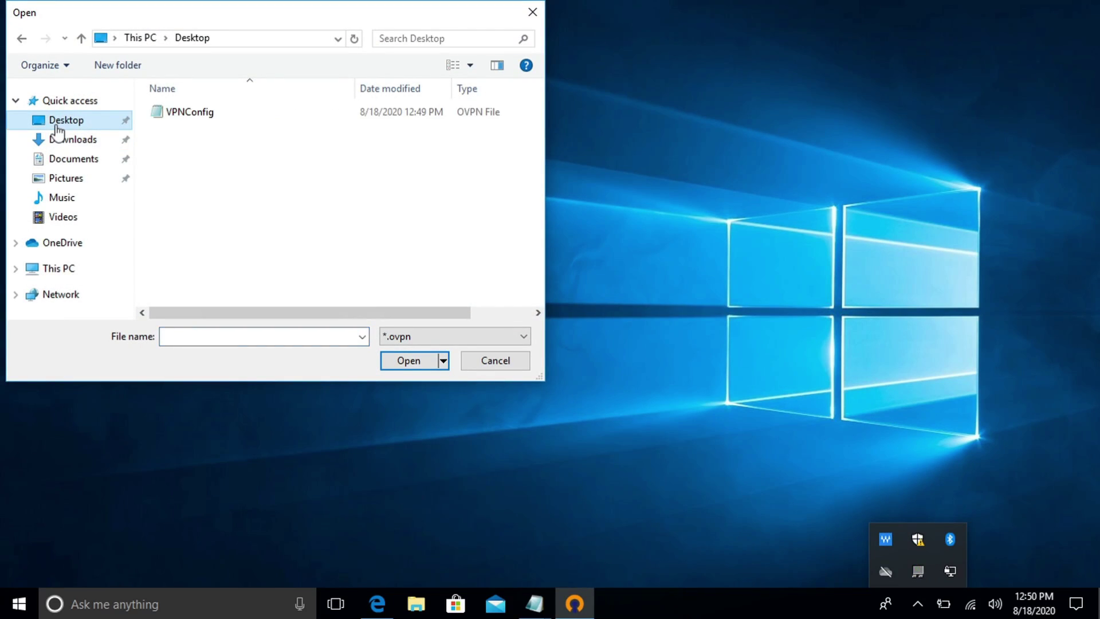
left_click(179, 117)
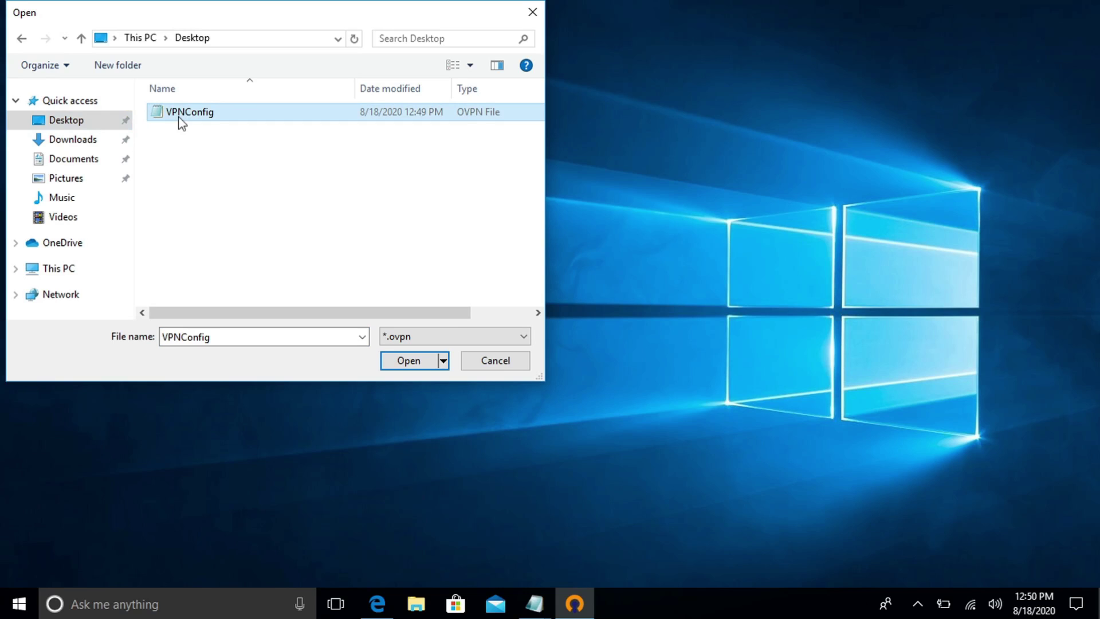
left_click(408, 366)
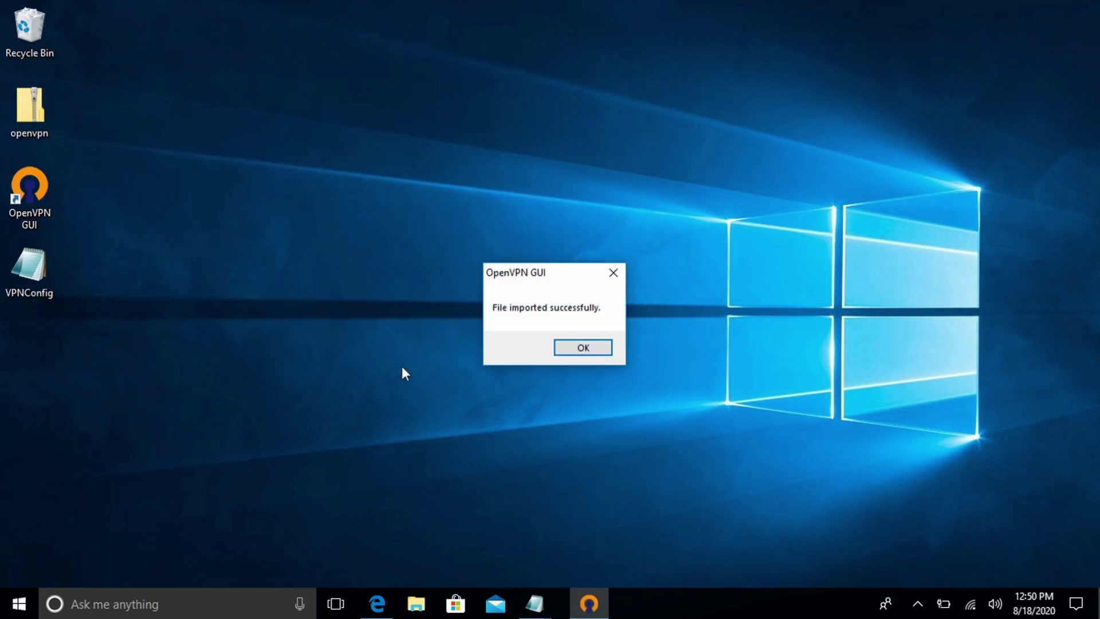
left_click(591, 346)
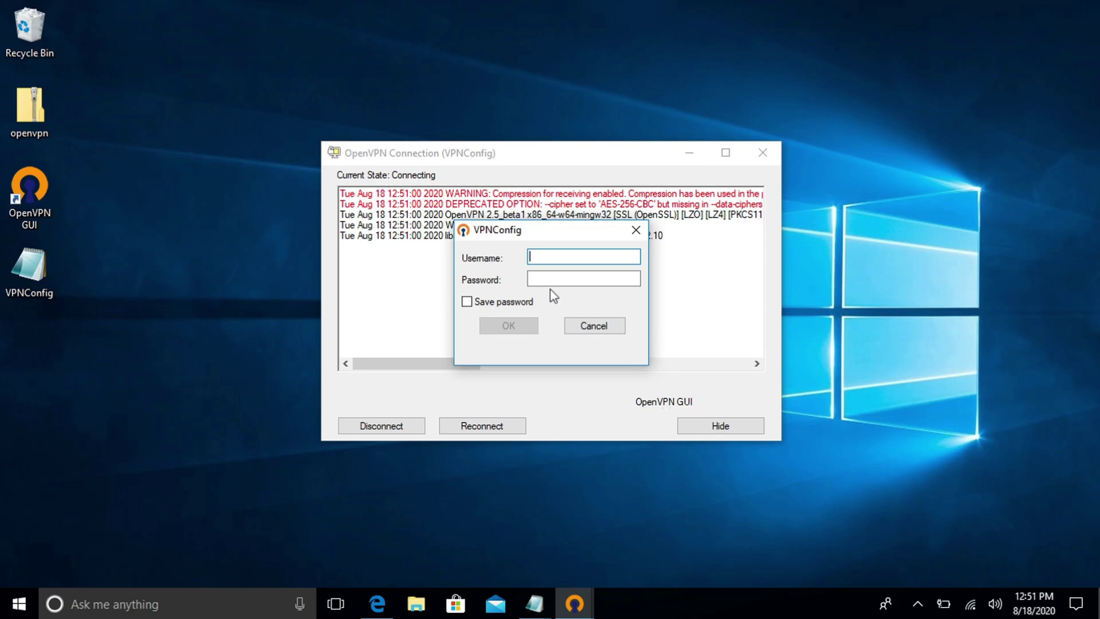
Step: Log in to VPNConfig with the NAS user name and password, saving the password
type("James")
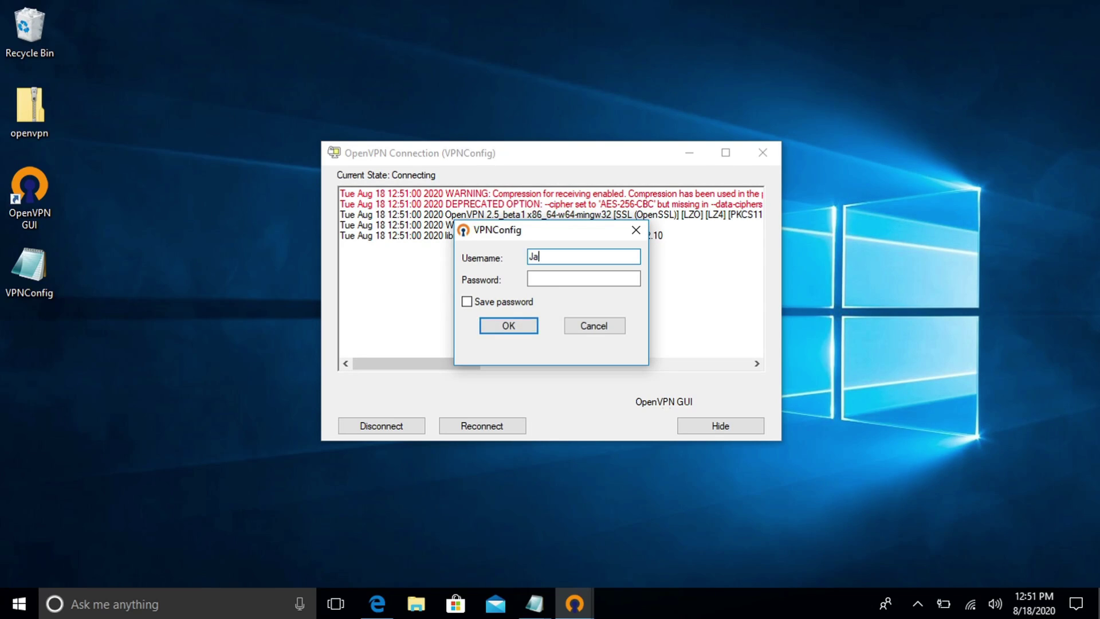
key("Tab")
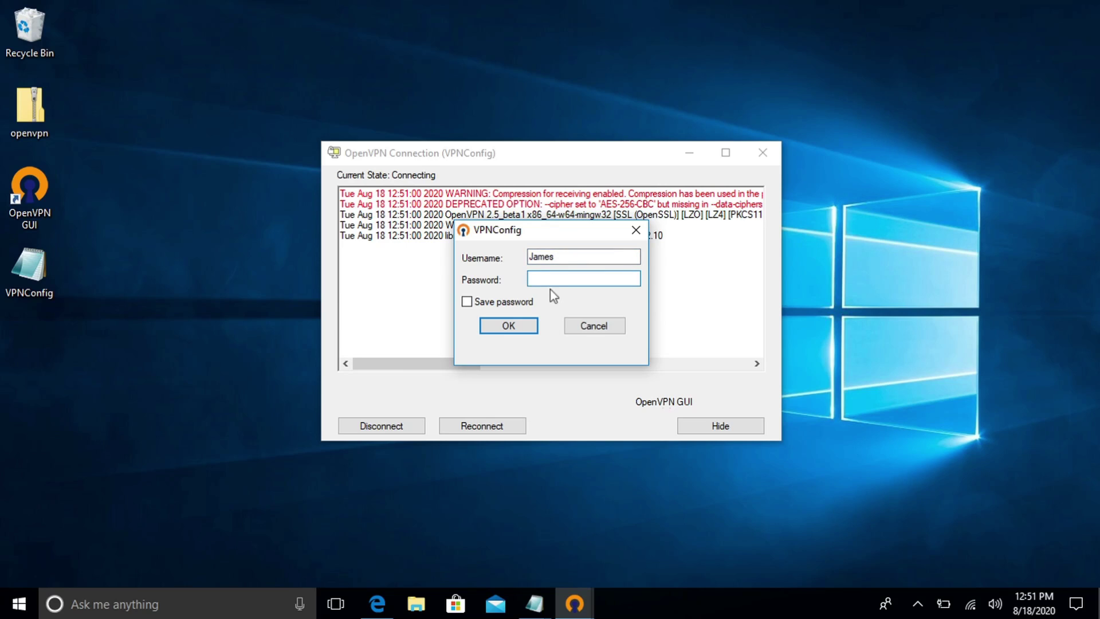
type("•••")
key("BackSpace")
type("•••••••••••••••••")
left_click(494, 303)
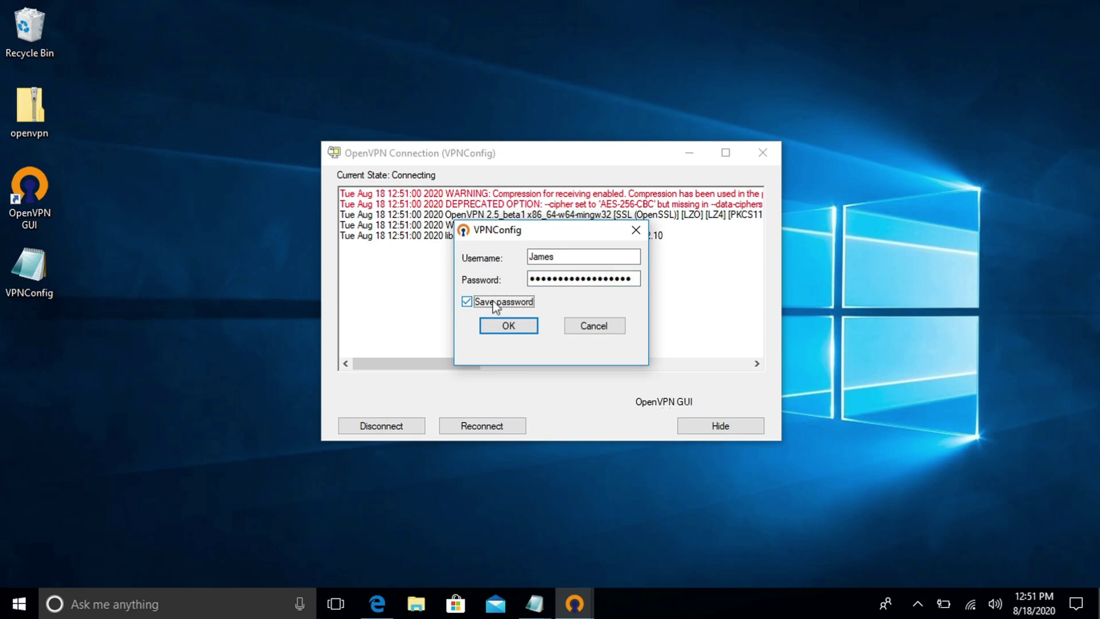
left_click(505, 322)
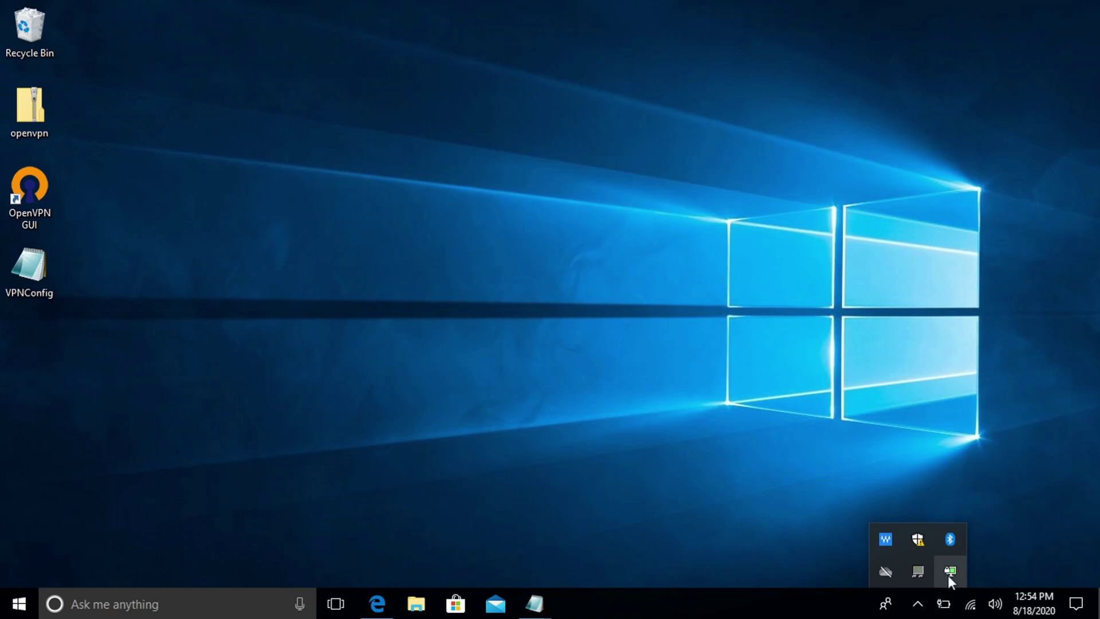
Step: Reconnect VPNConfig with saved credentials and allow OpenVPN Daemon through Windows Defender Firewall
mouse_move(948, 575)
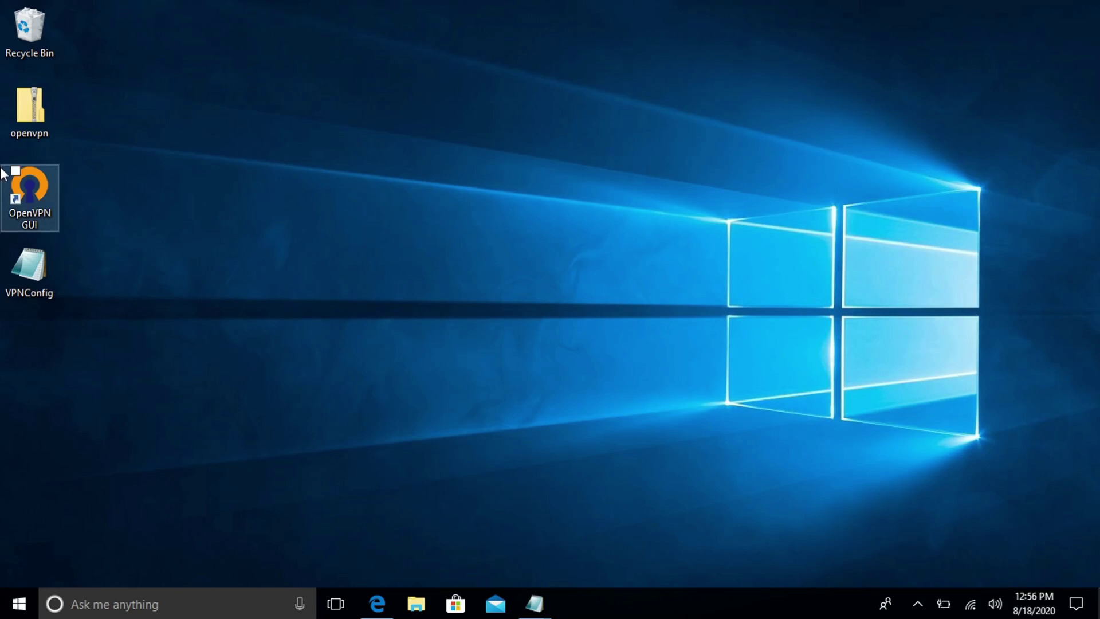
left_click(37, 209)
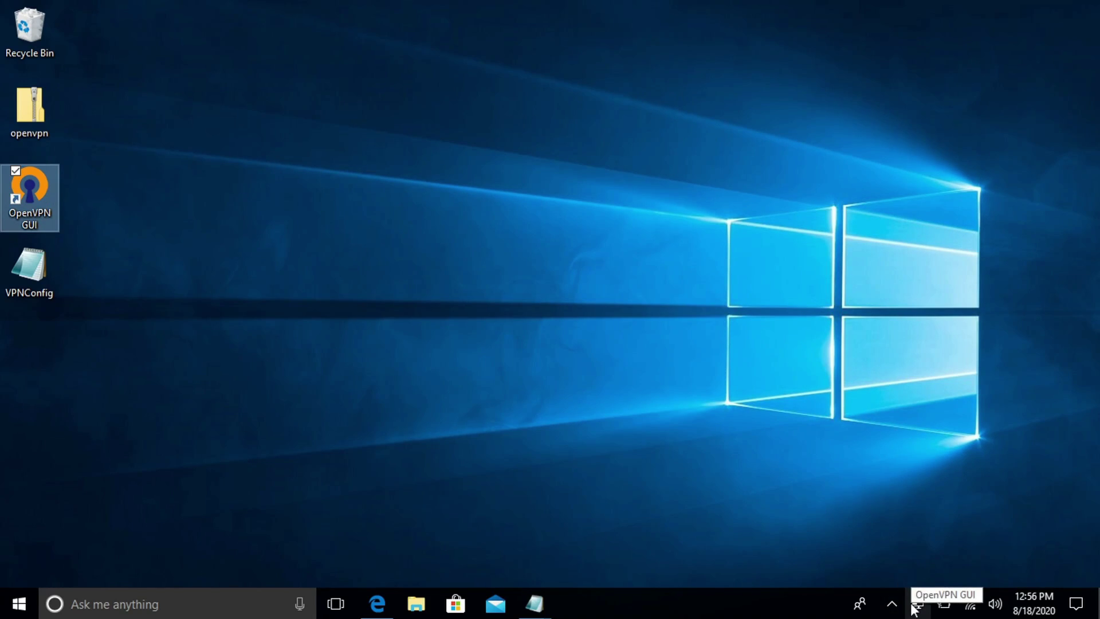
double_click(915, 606)
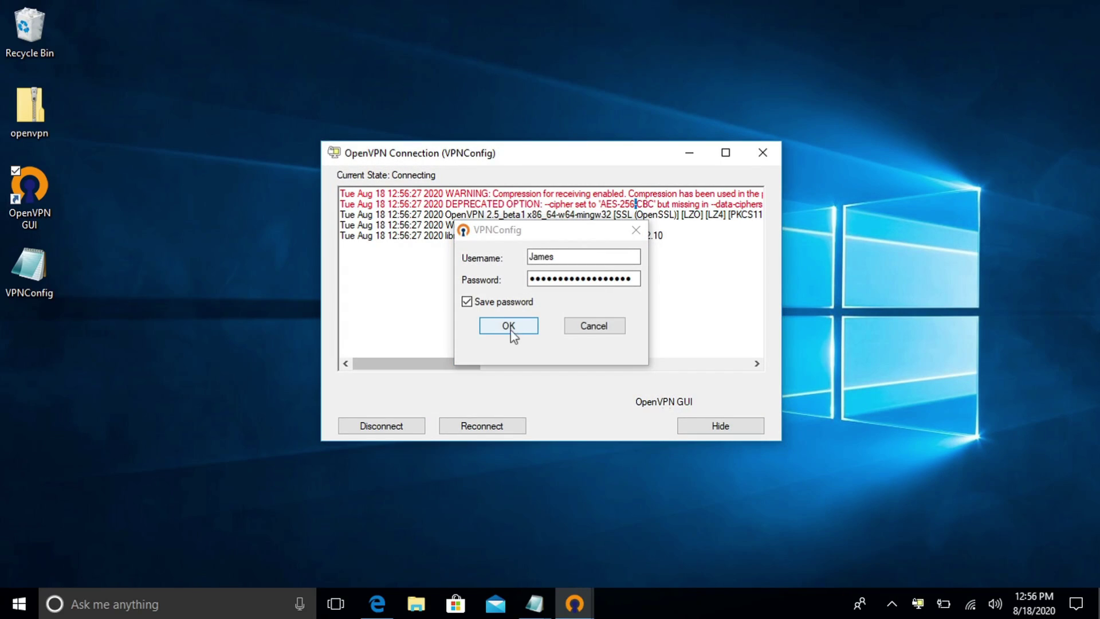
left_click(508, 324)
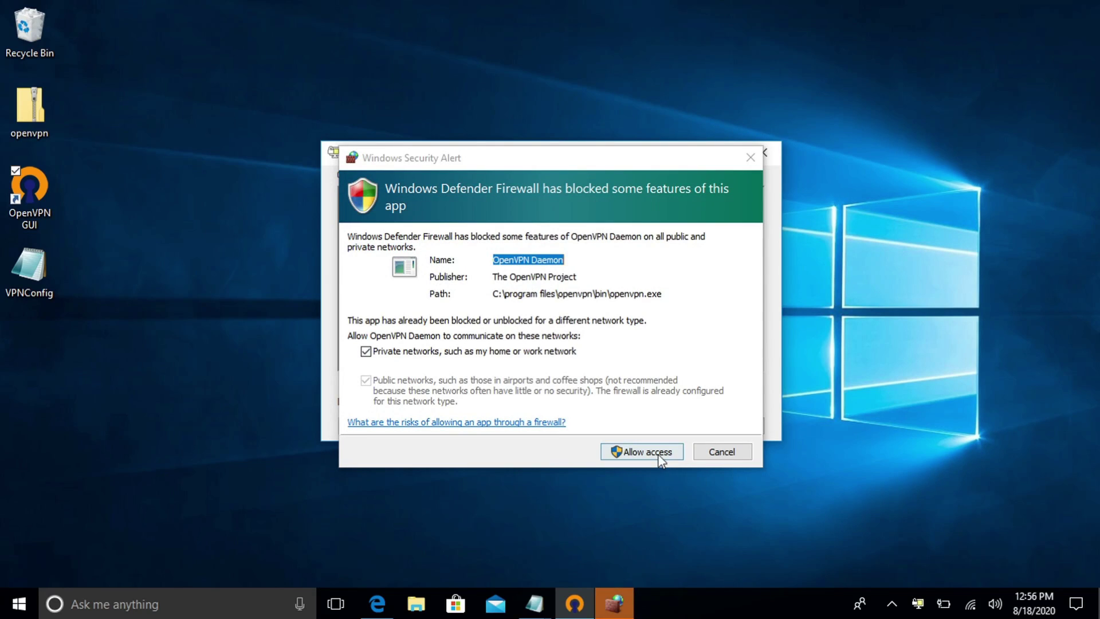
left_click(657, 453)
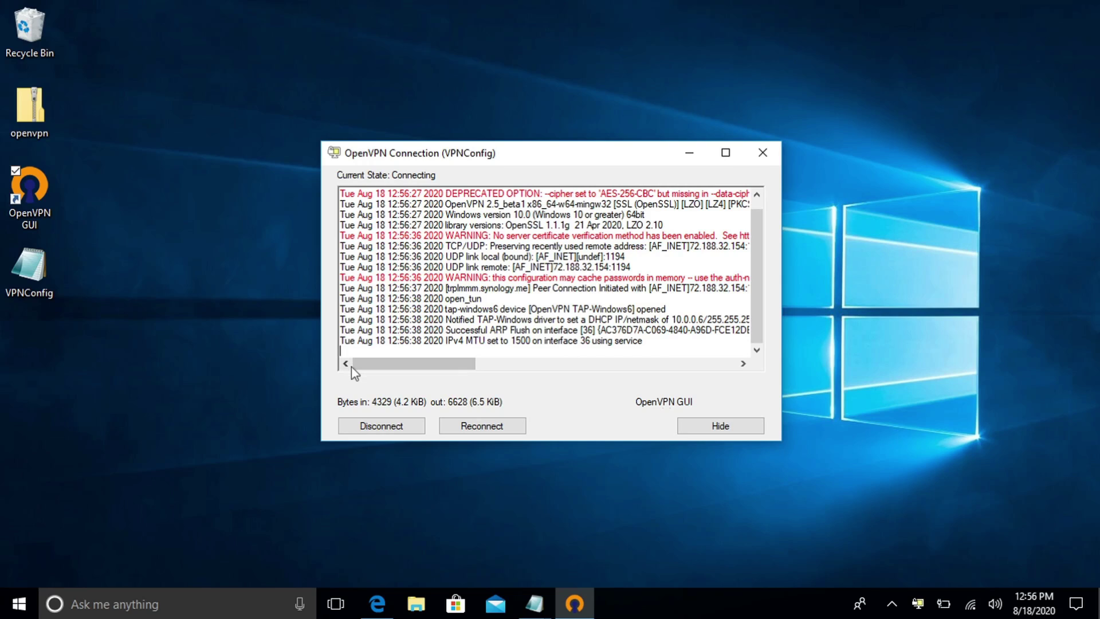
left_click(379, 426)
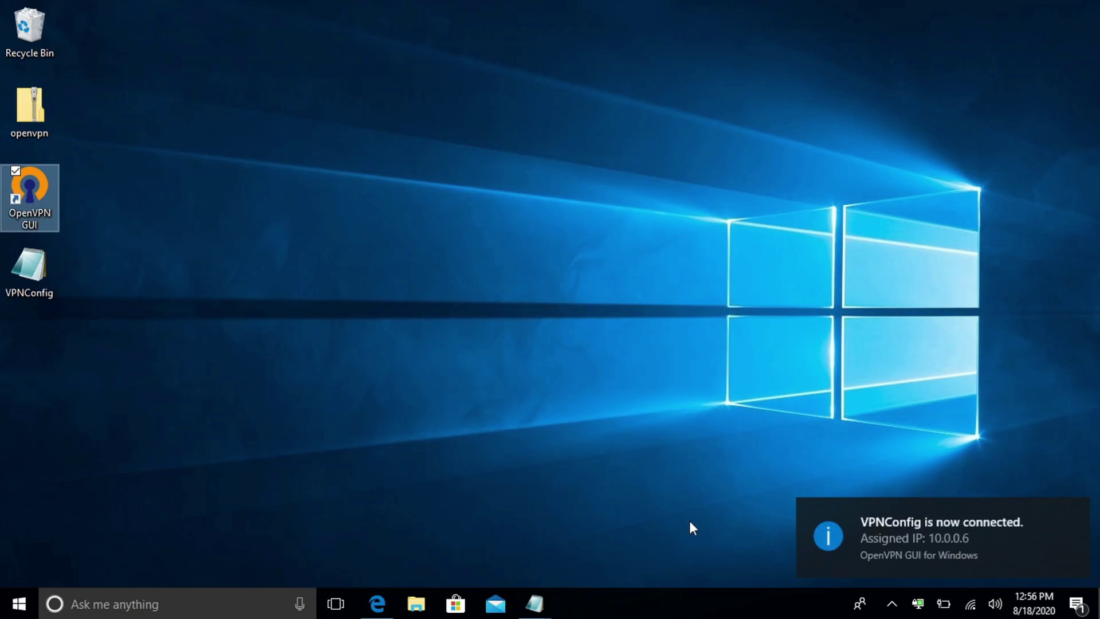
left_click(927, 572)
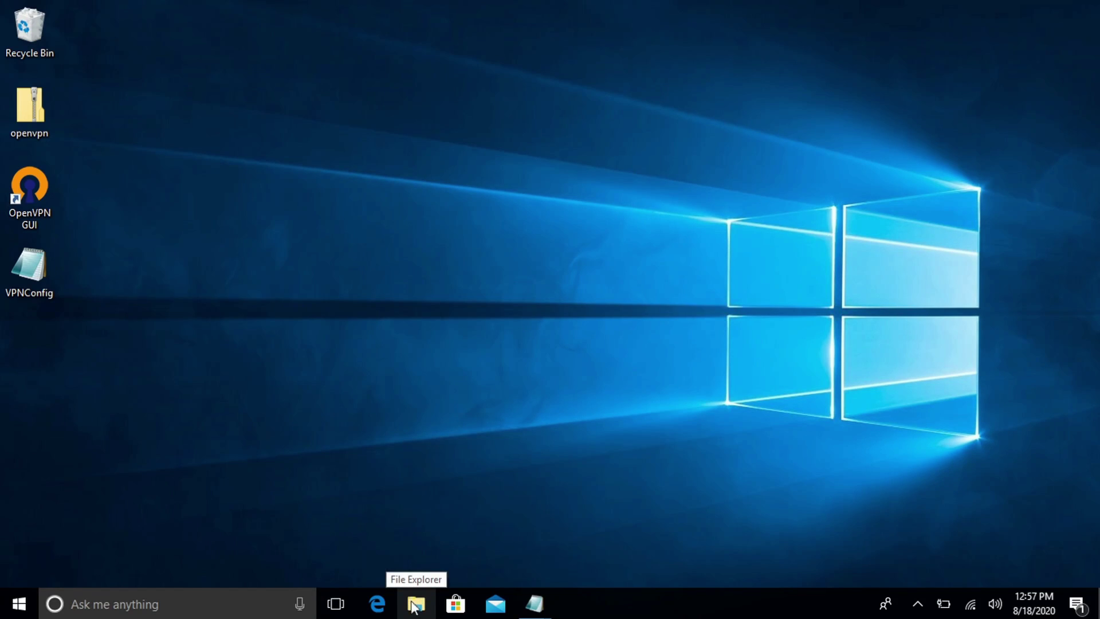
Step: Browse to \\192.168.1.40 in File Explorer and sign in with the NAS user name and password
left_click(415, 606)
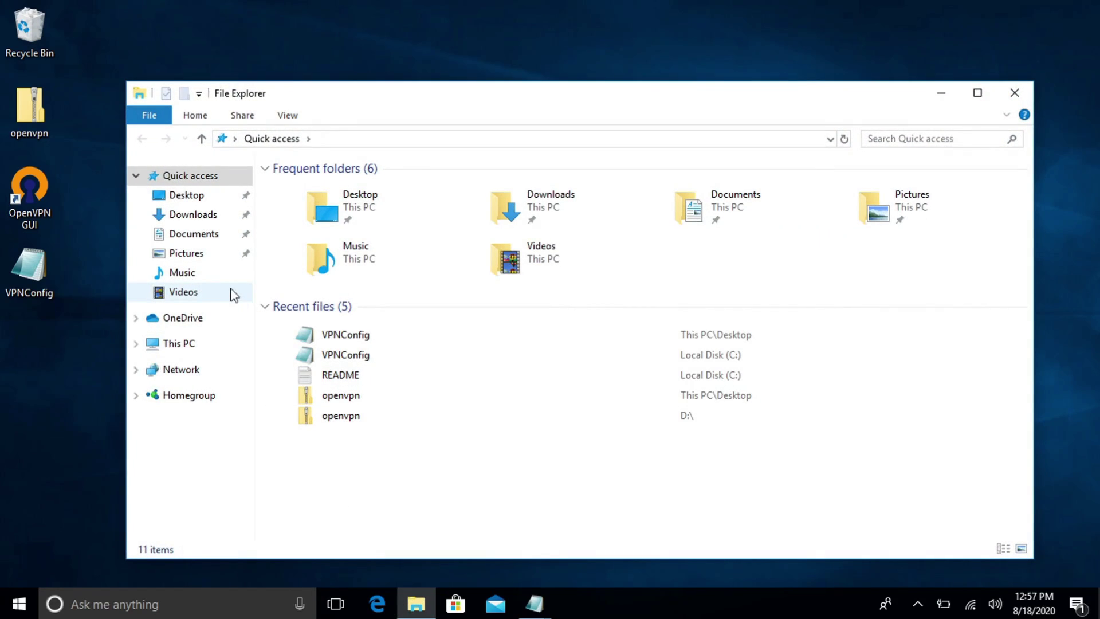
left_click(172, 371)
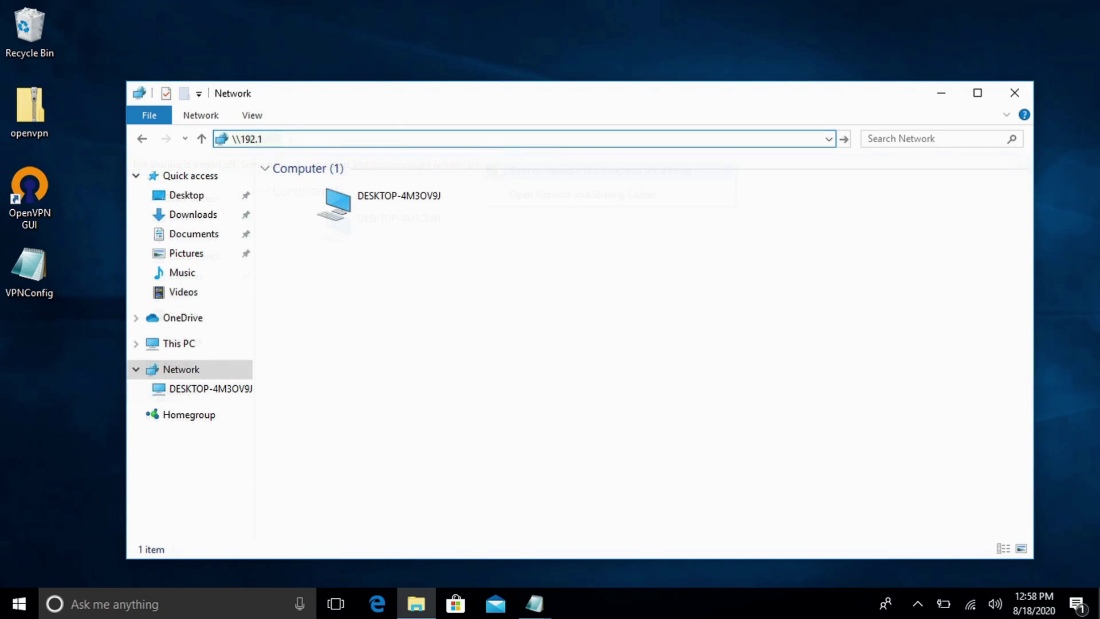
type("68.1.4")
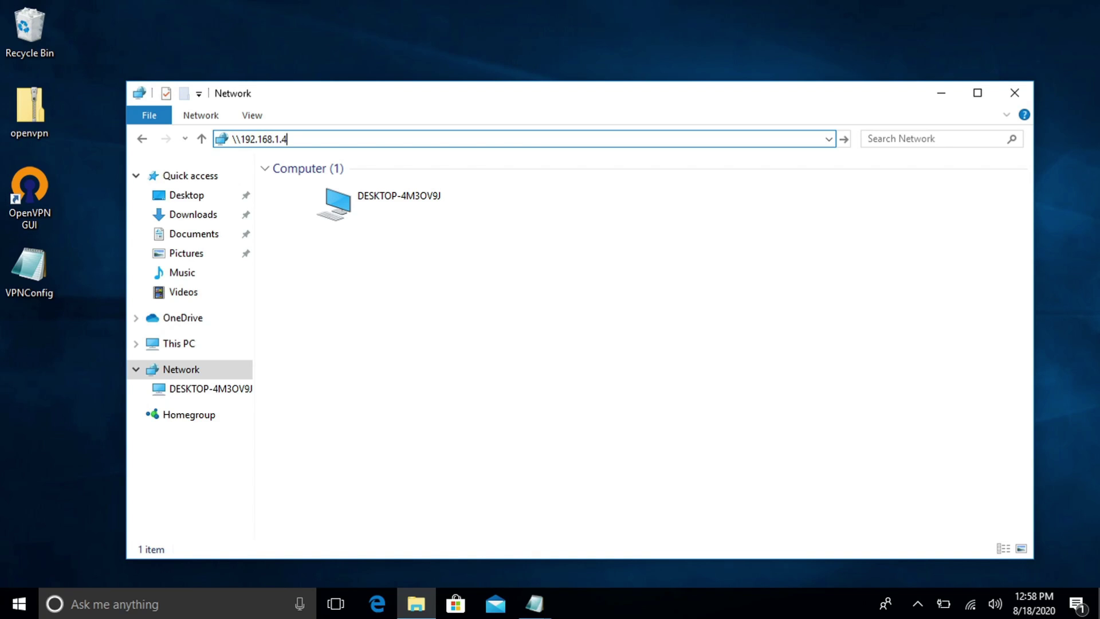
type("0")
key("Return")
key("Home")
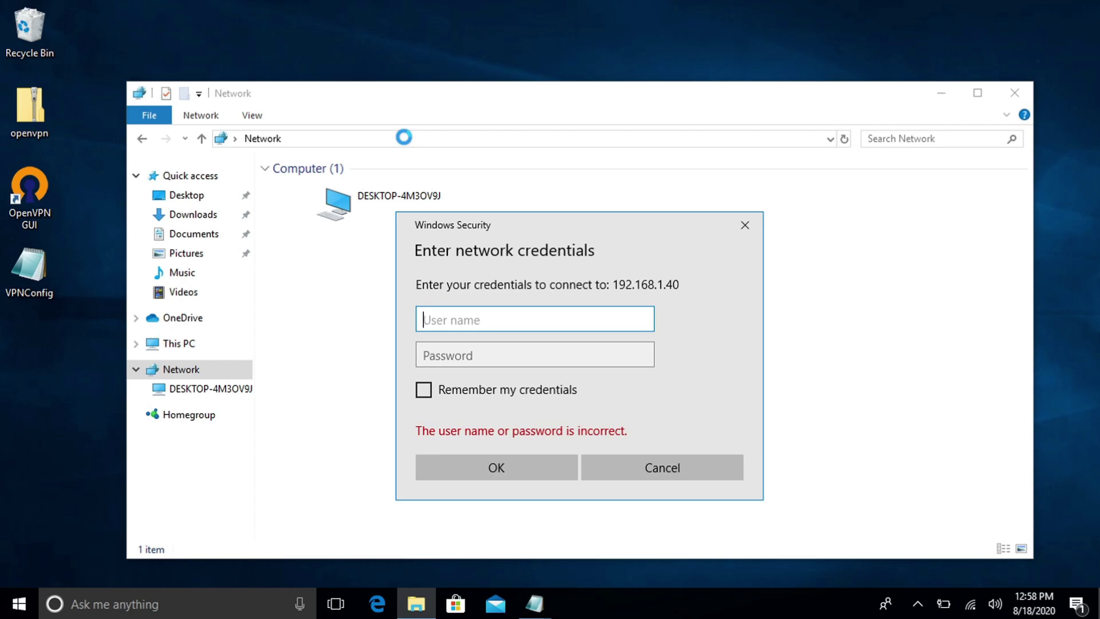
type("triplem")
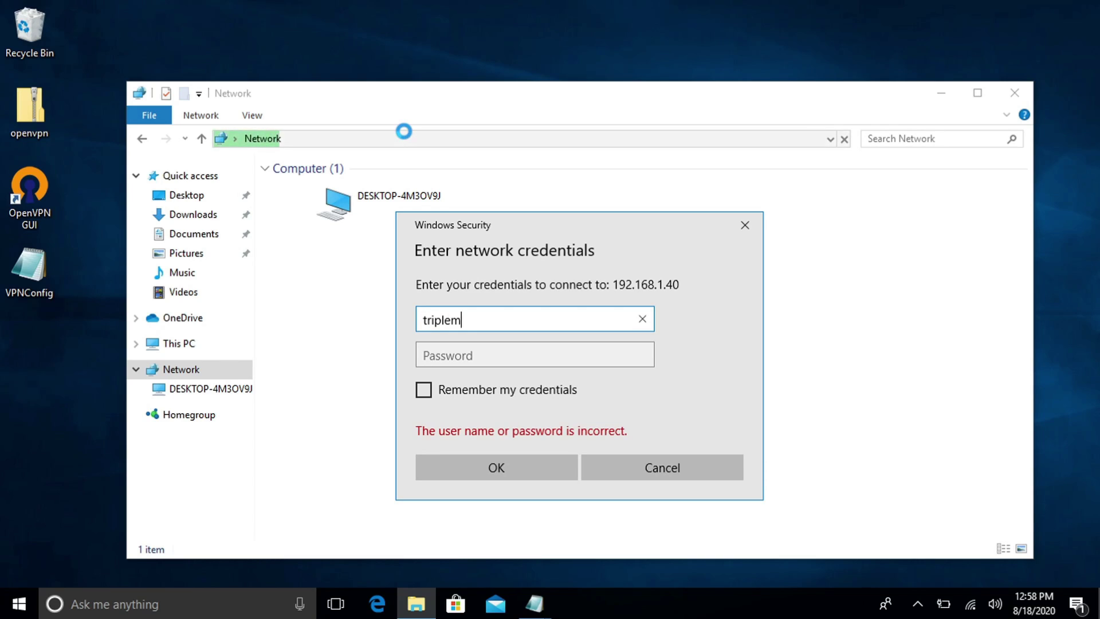
key("Tab")
type("******")
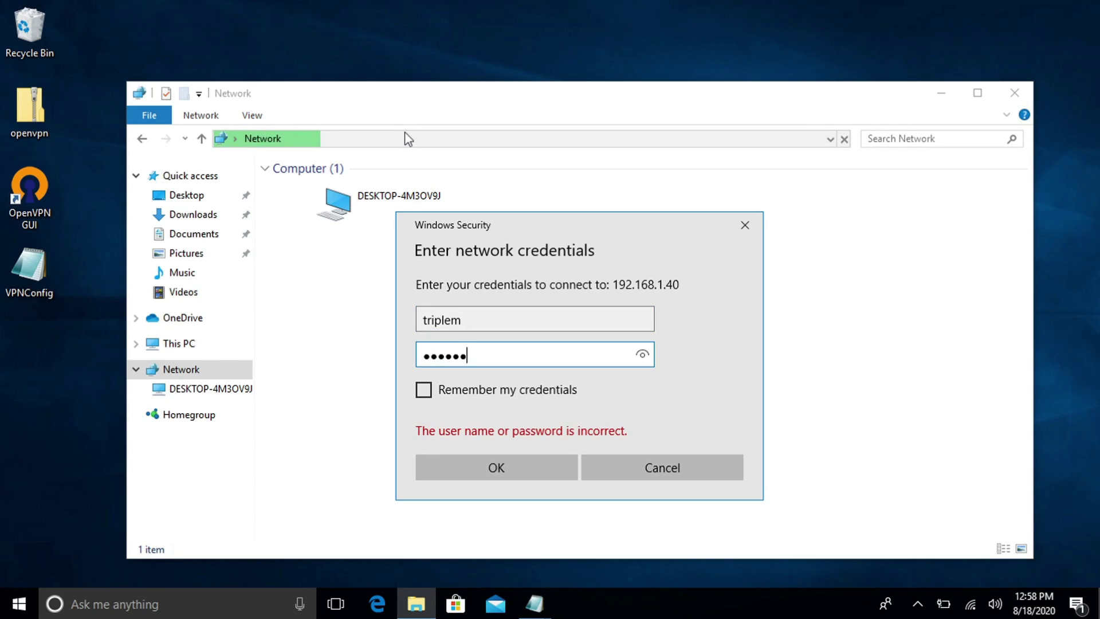
type("***")
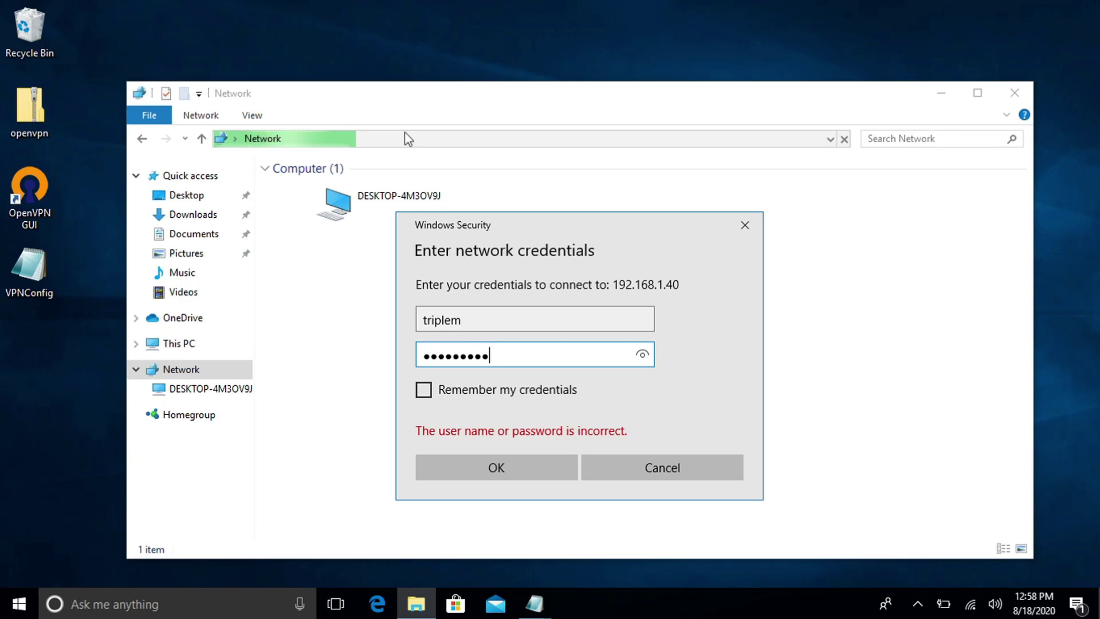
key("Return")
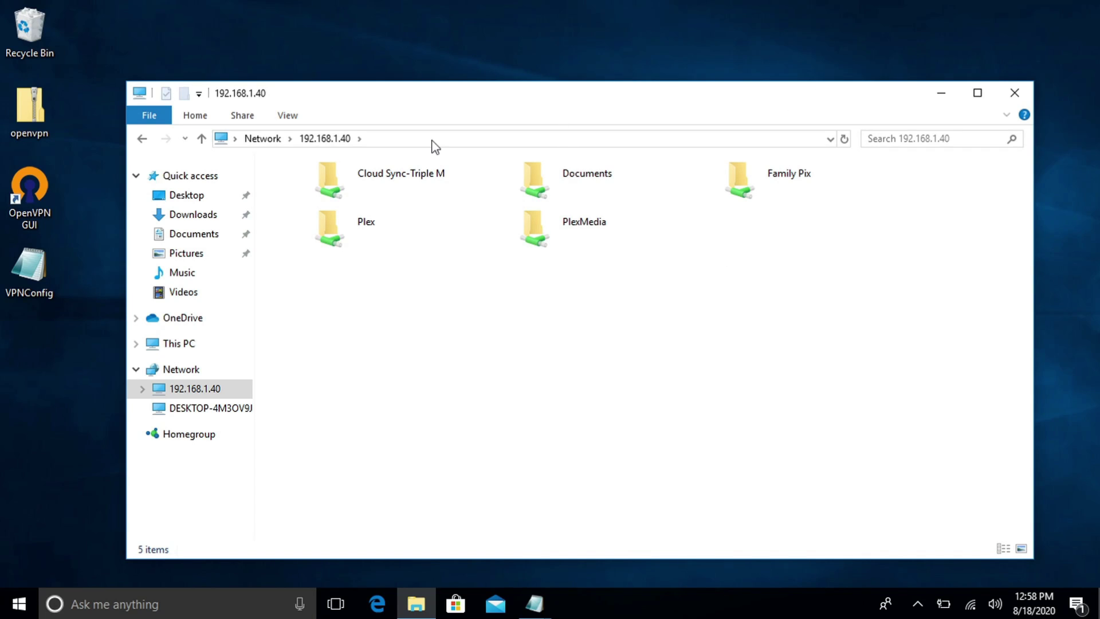
key("super")
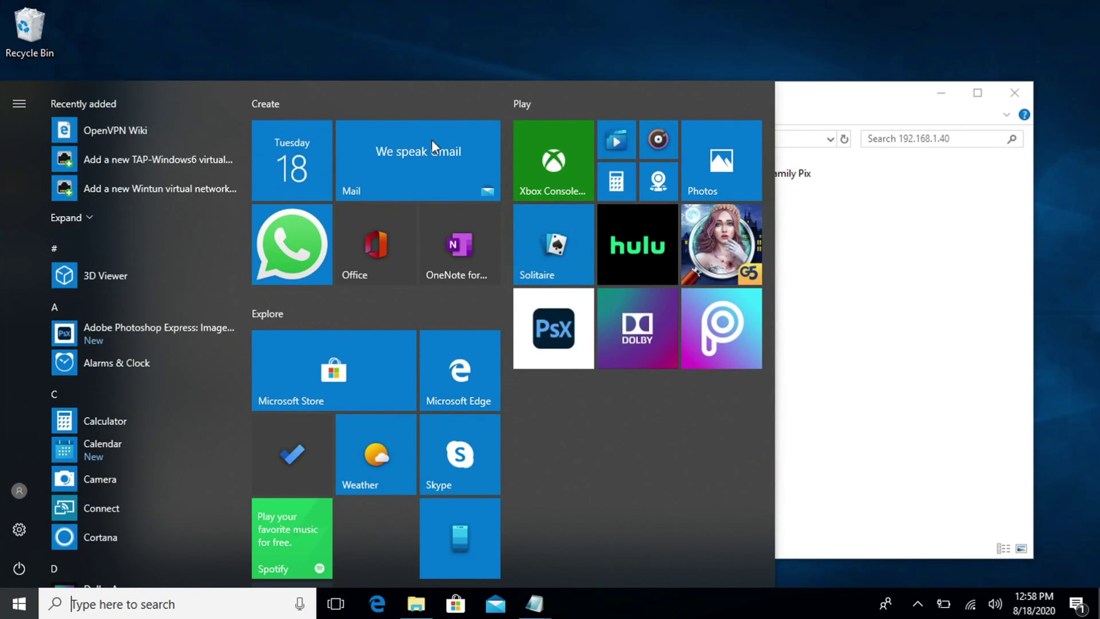
Step: Launch Remote Desktop Connection from Start and connect to 192.168.1.63
type("remo")
key("Return")
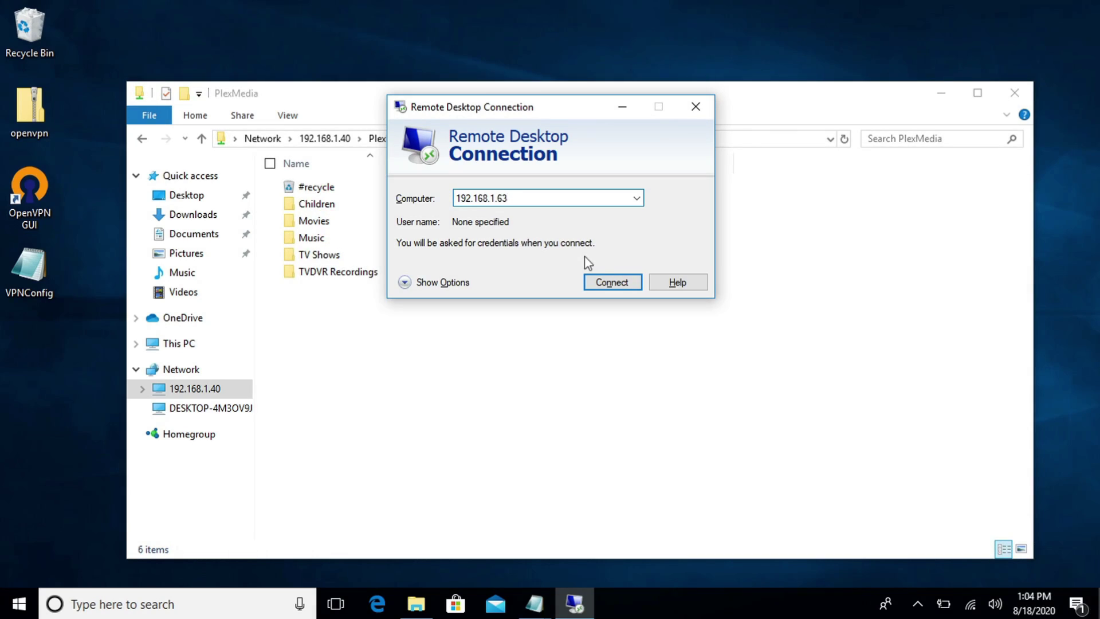
key("Return")
Step: Sign in with the remote PC's username and password, accept the certificate, and close the remote Command Prompt
type("T")
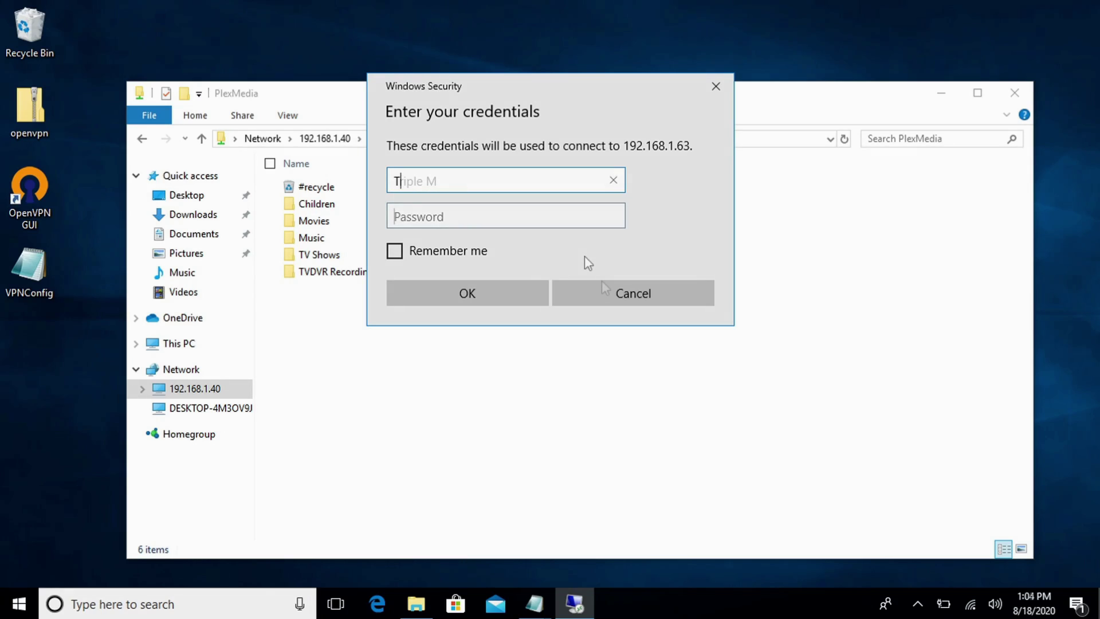
type("riple M")
key("Tab")
type("******")
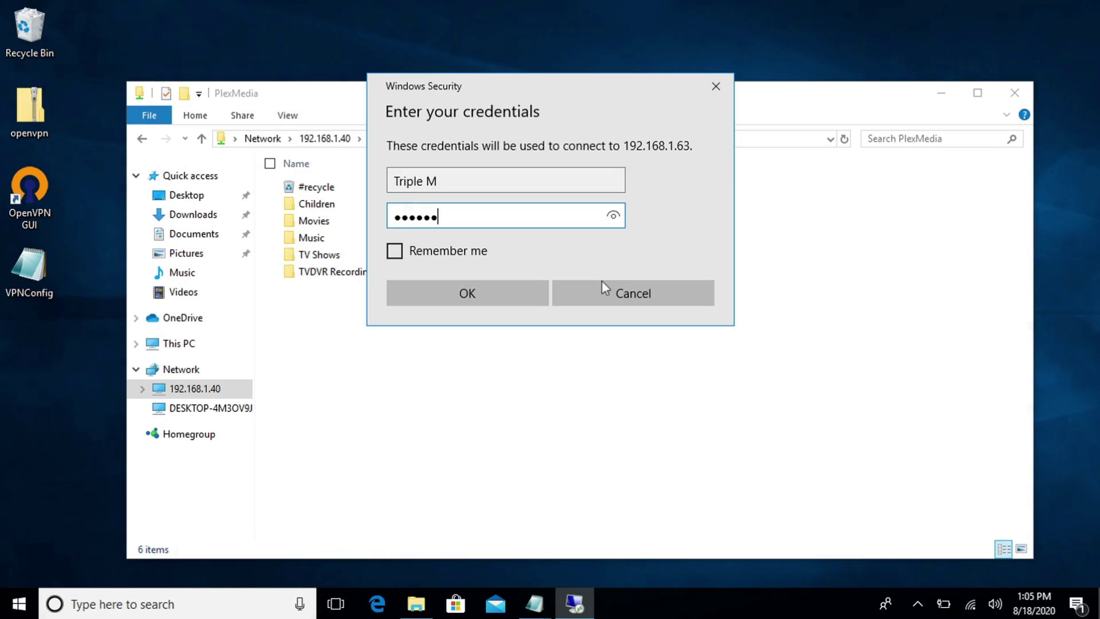
type("**")
key("Return")
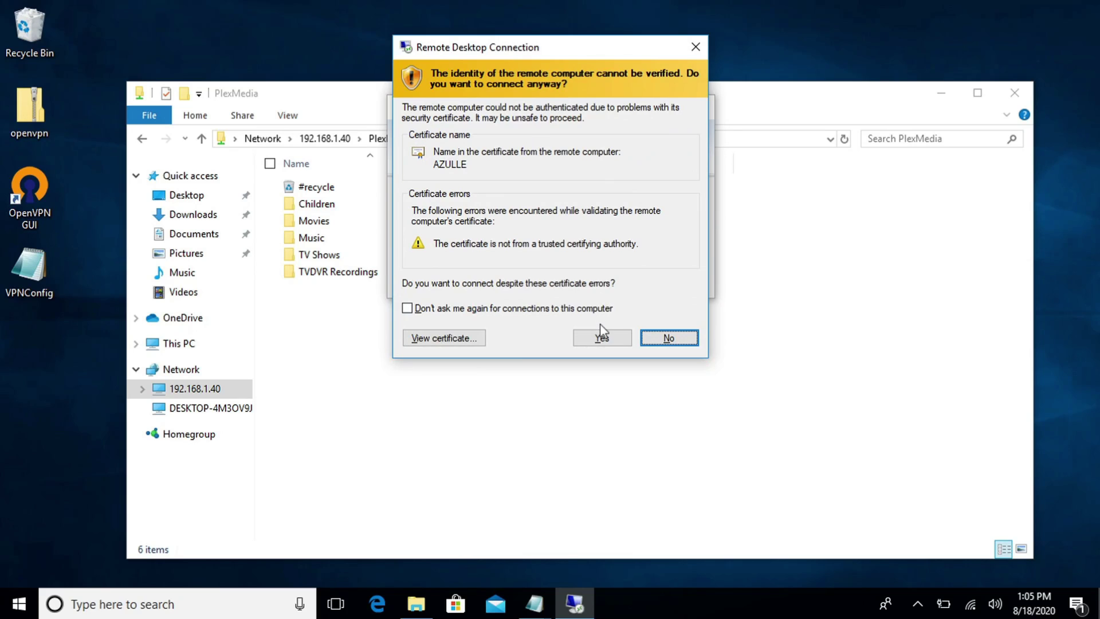
left_click(600, 334)
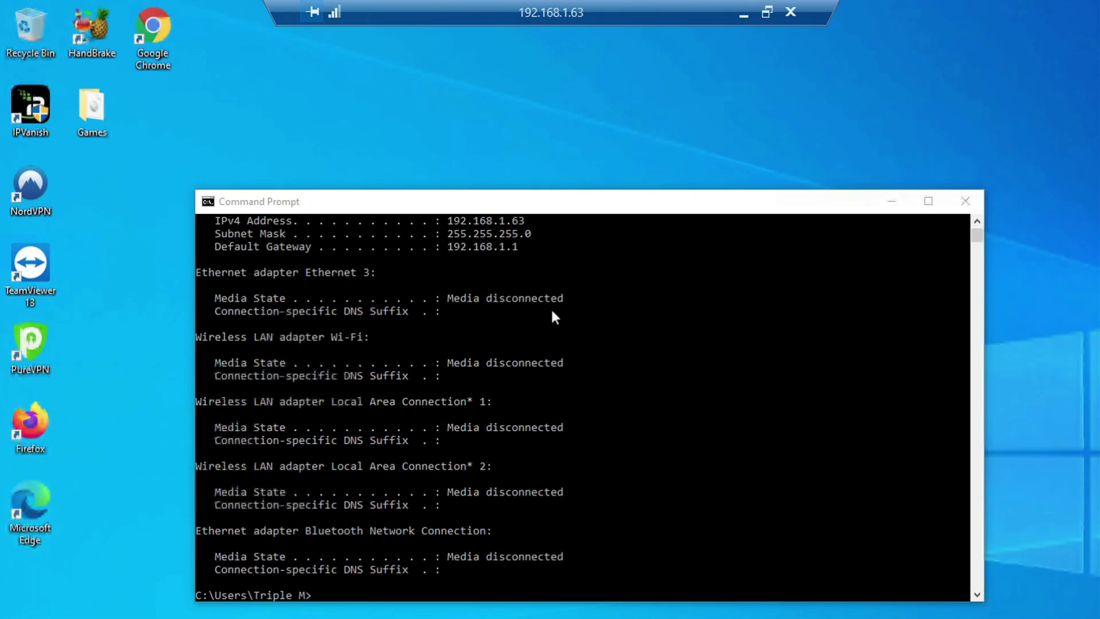
key("super")
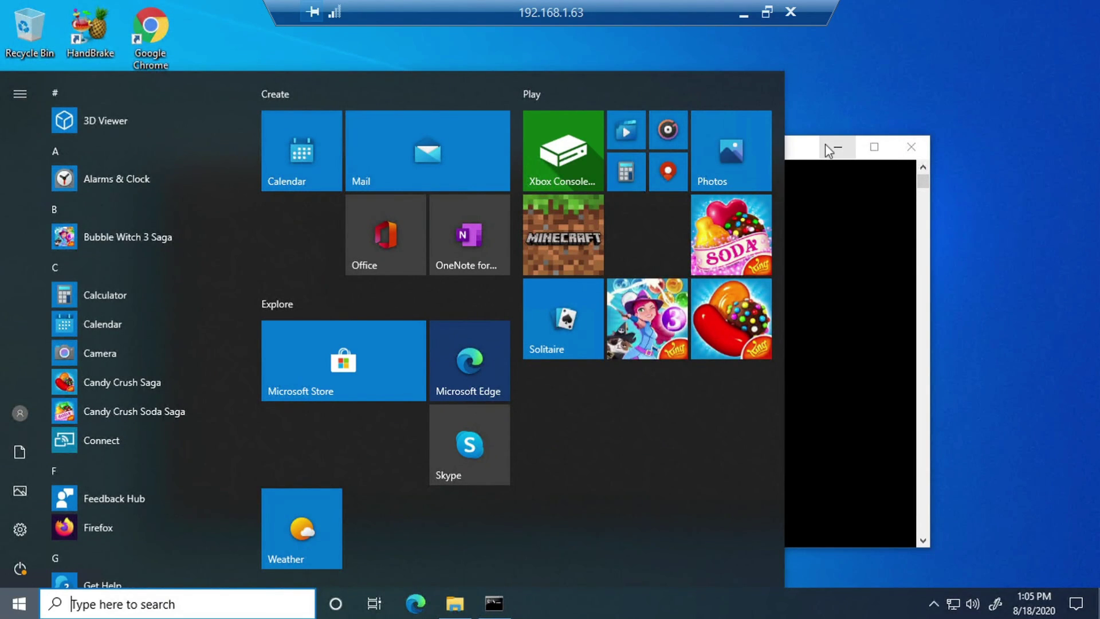
left_click(881, 84)
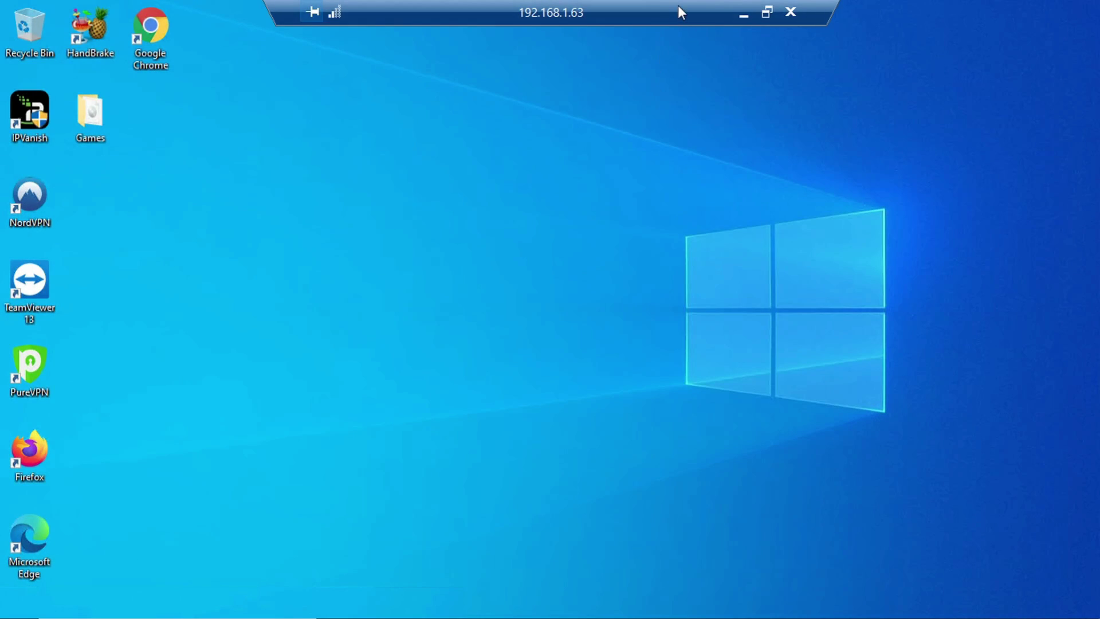
Step: Switch the 192.168.1.63 session from full screen to a window and move it toward the screen centre
double_click(678, 5)
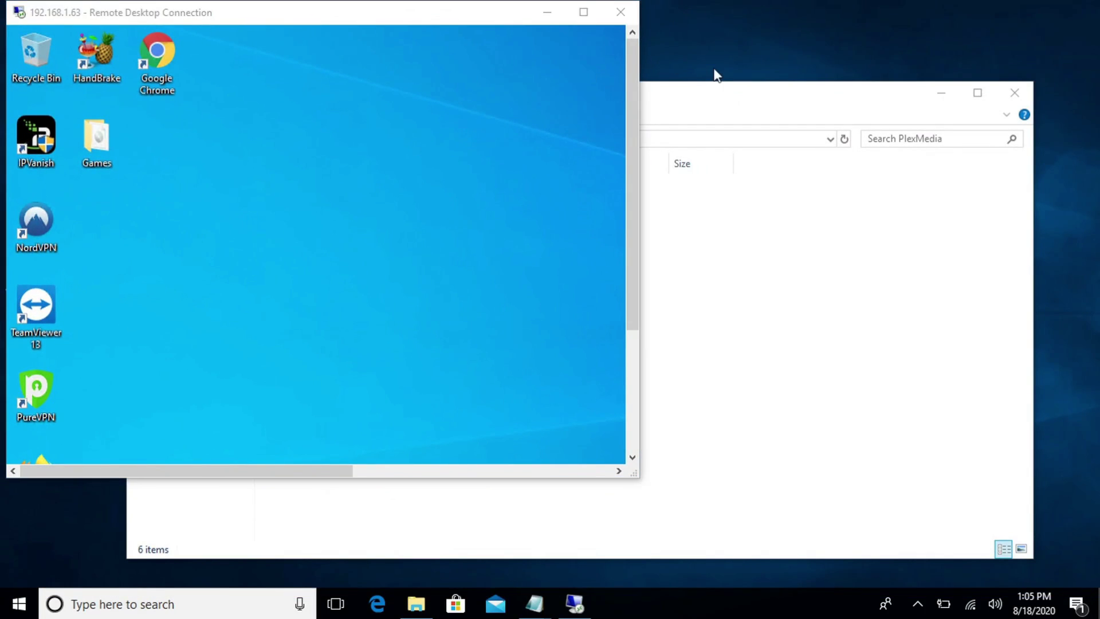
left_click_drag(431, 16, 504, 40)
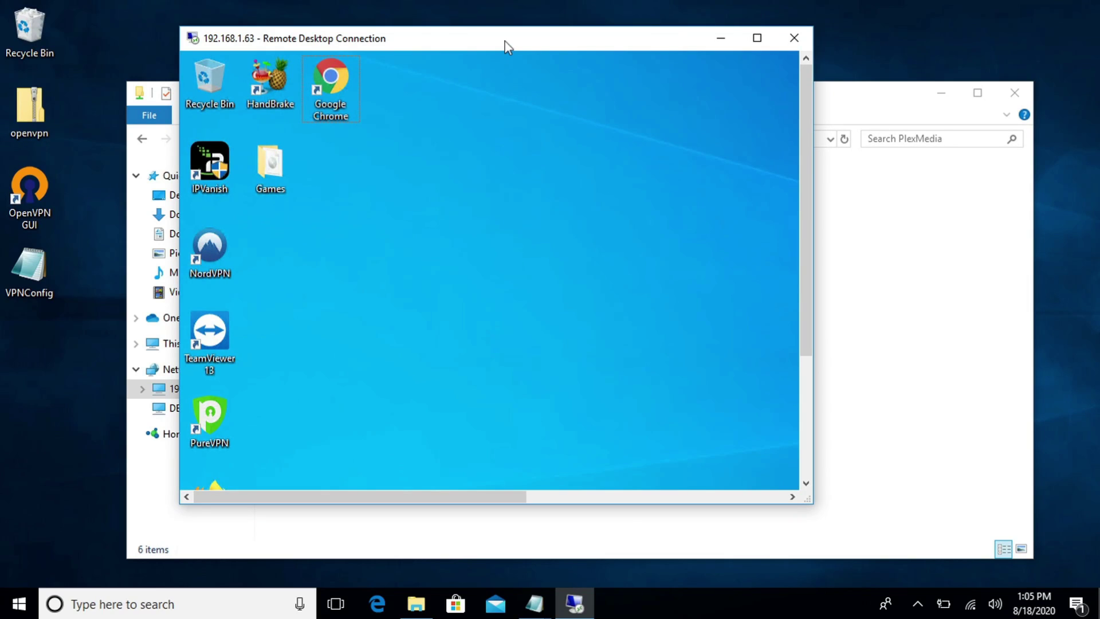